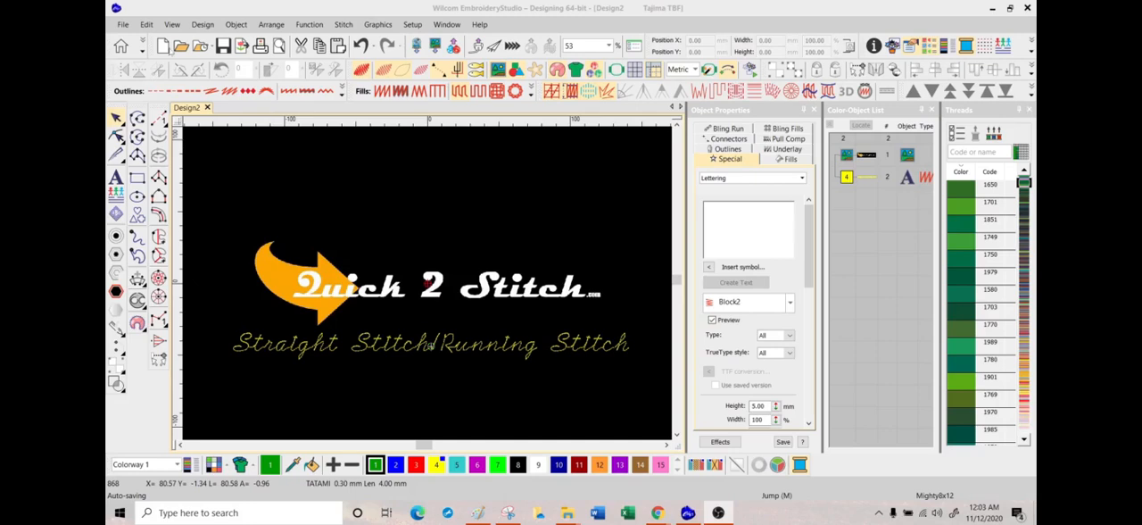
Step: Create a new blank design and switch to the Chrome browser
key(ctrl+n)
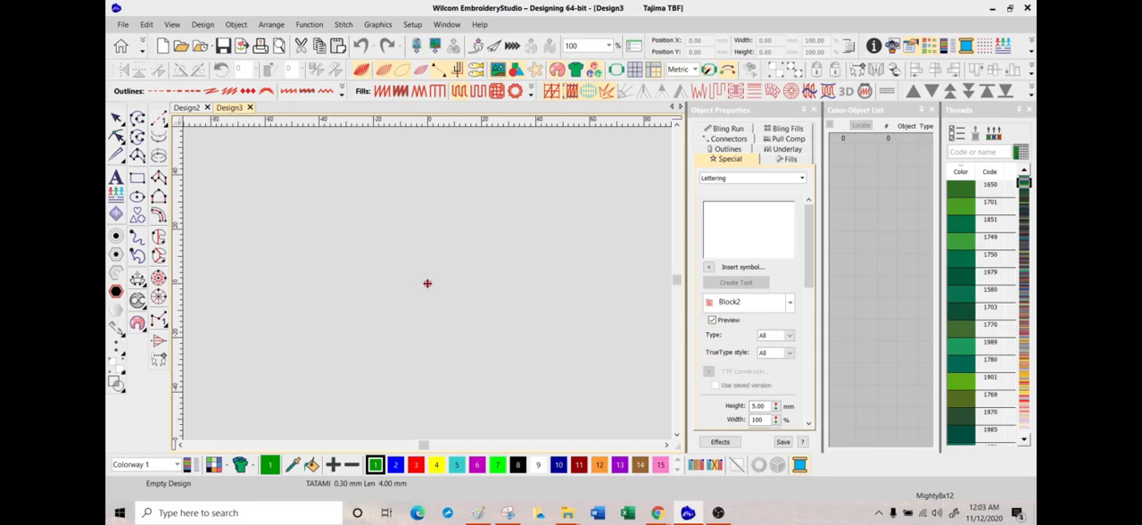
click(189, 107)
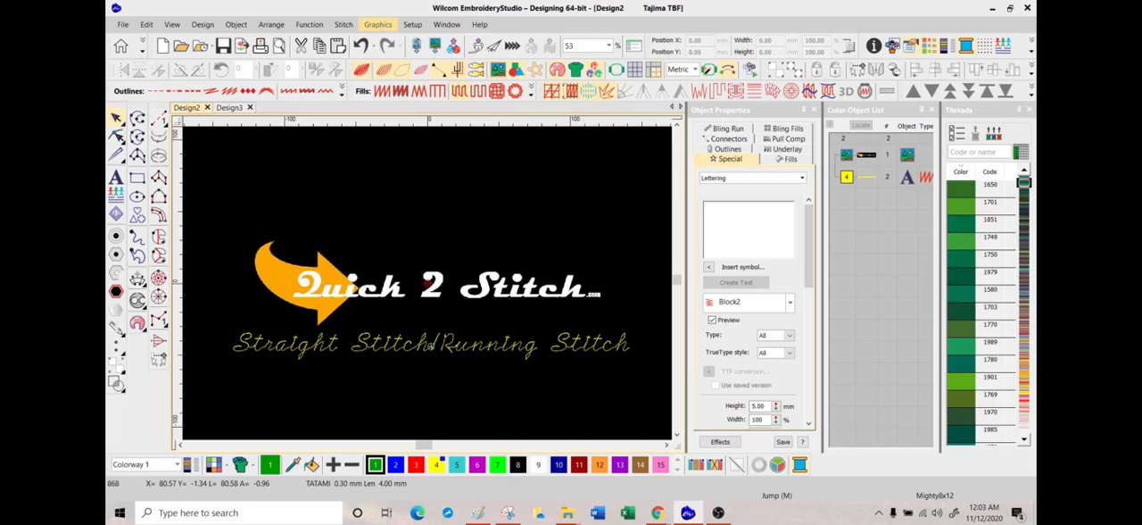
key(alt+Tab)
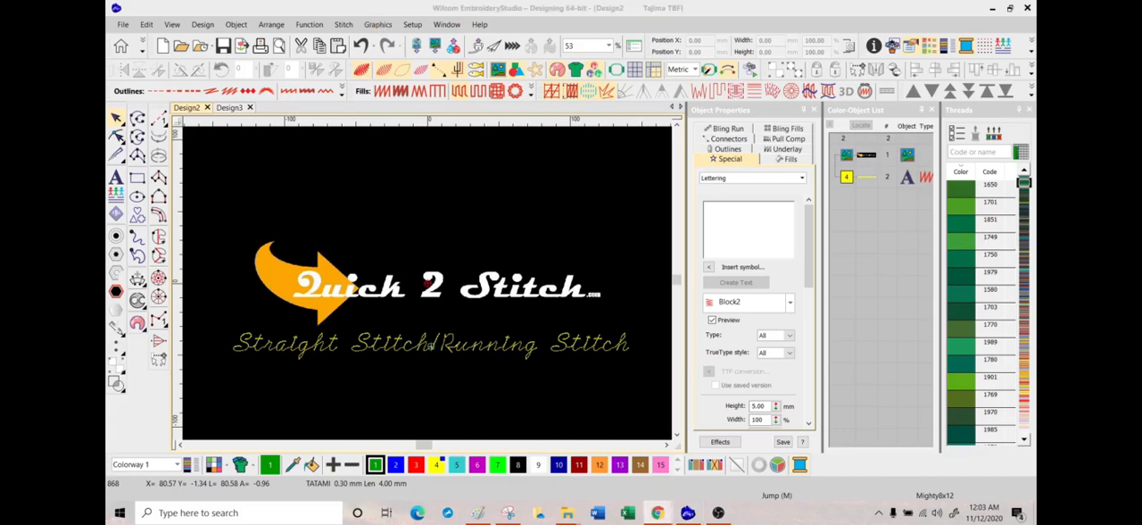
drag(472, 0, 654, 14)
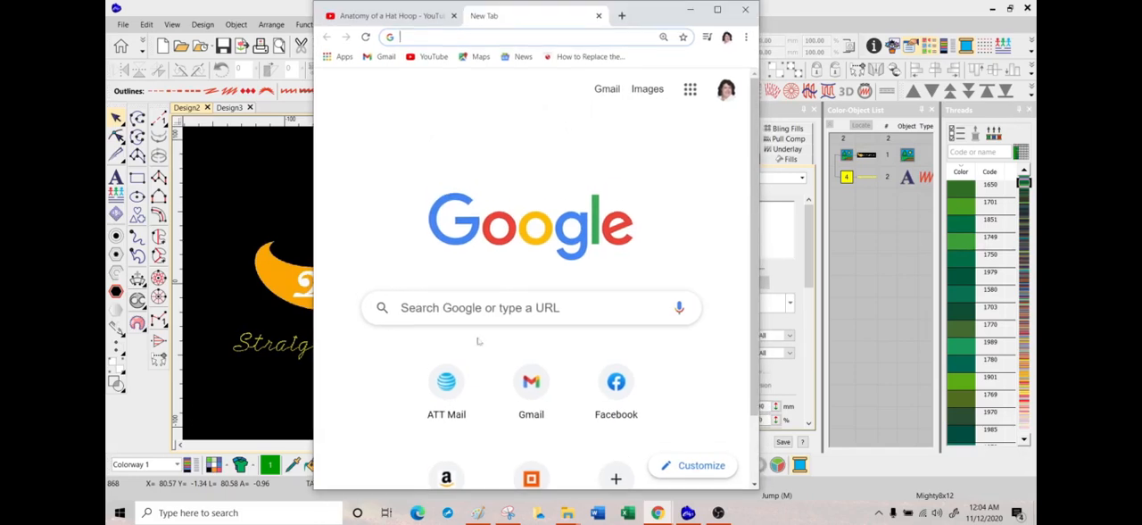
Step: Search Google for "sewing practice sheets"
click(688, 299)
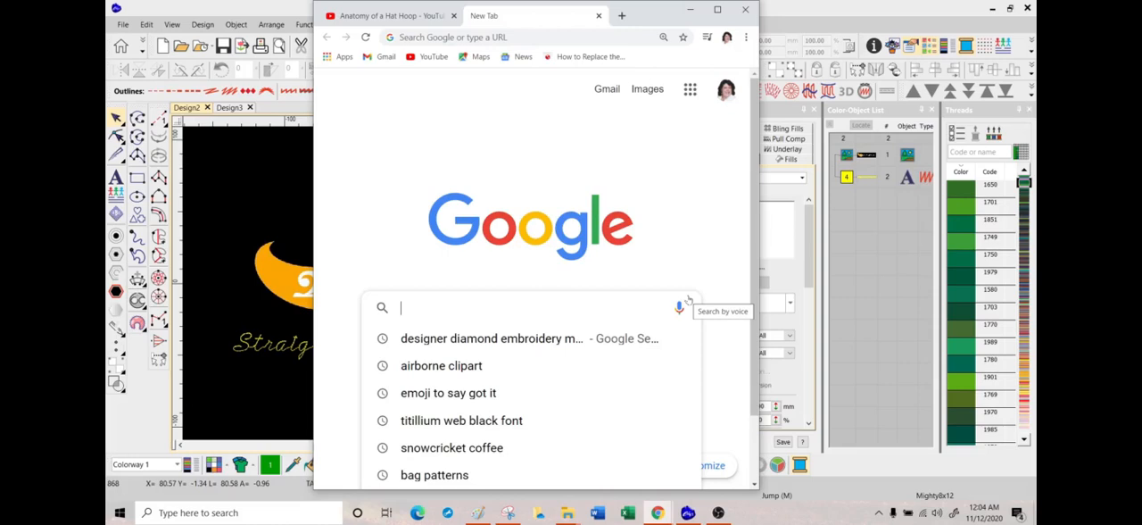
text(sewing pr)
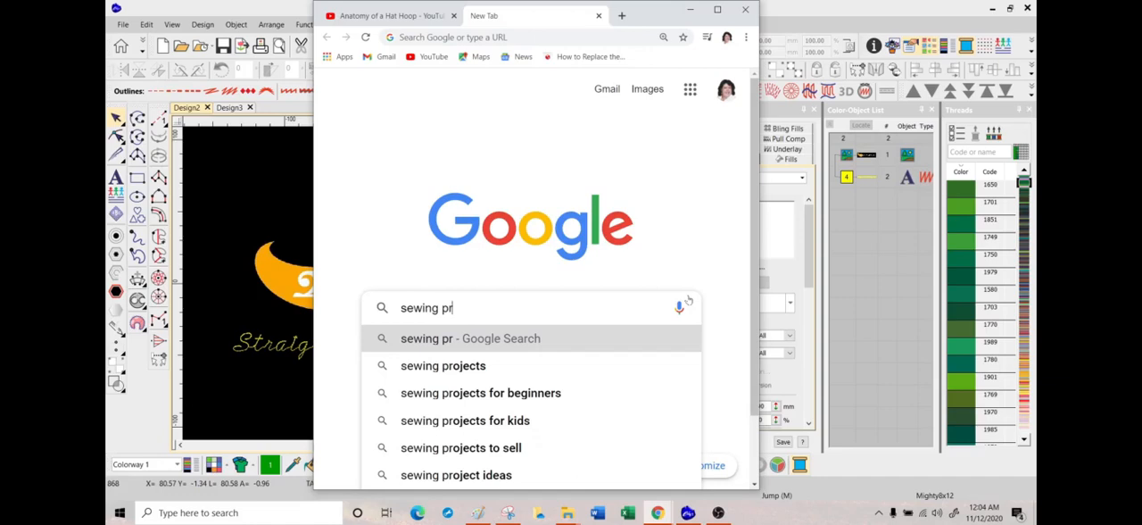
text(ra)
key(BackSpace)
key(BackSpace)
key(BackSpace)
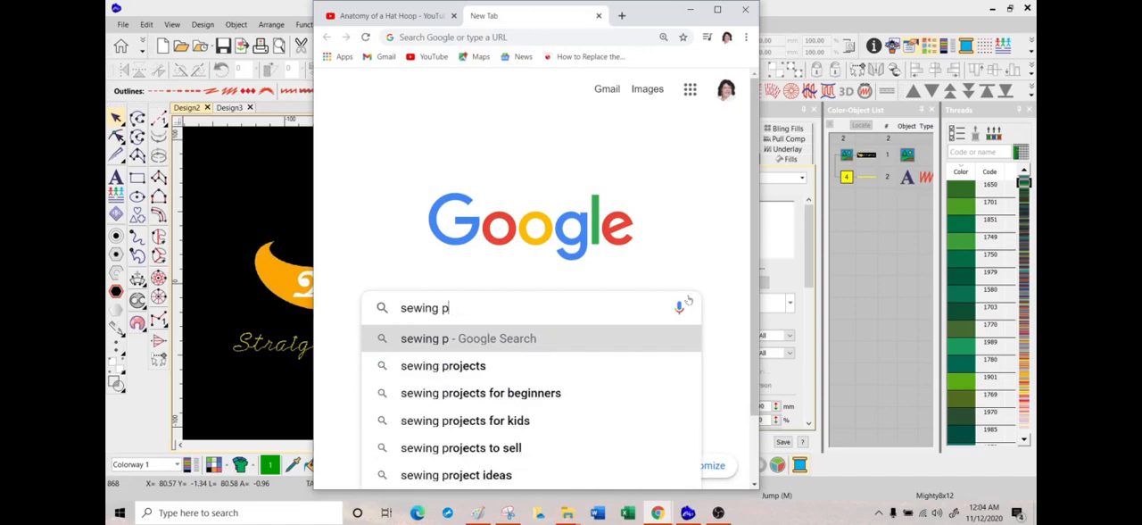
text(ractic)
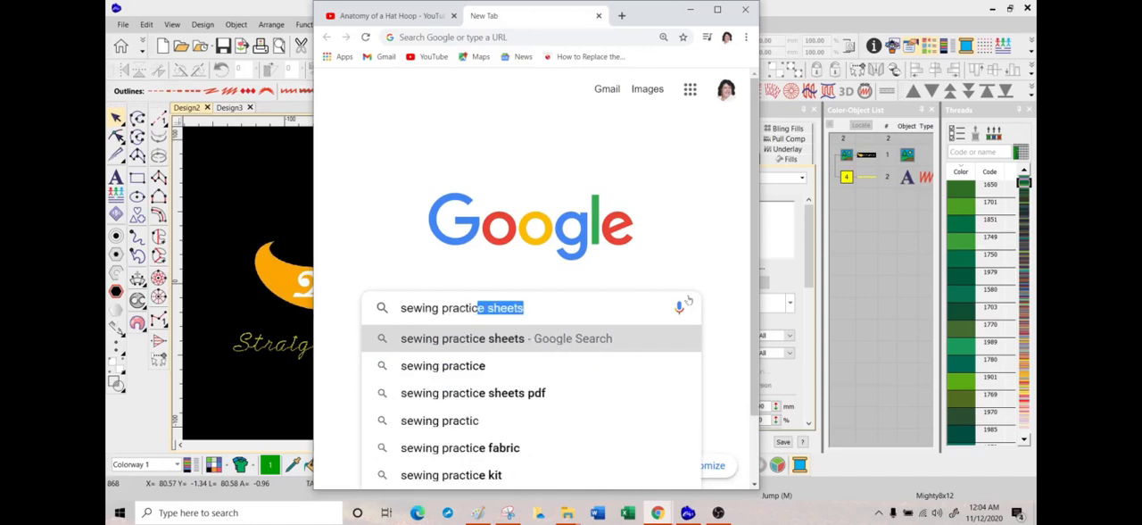
click(461, 340)
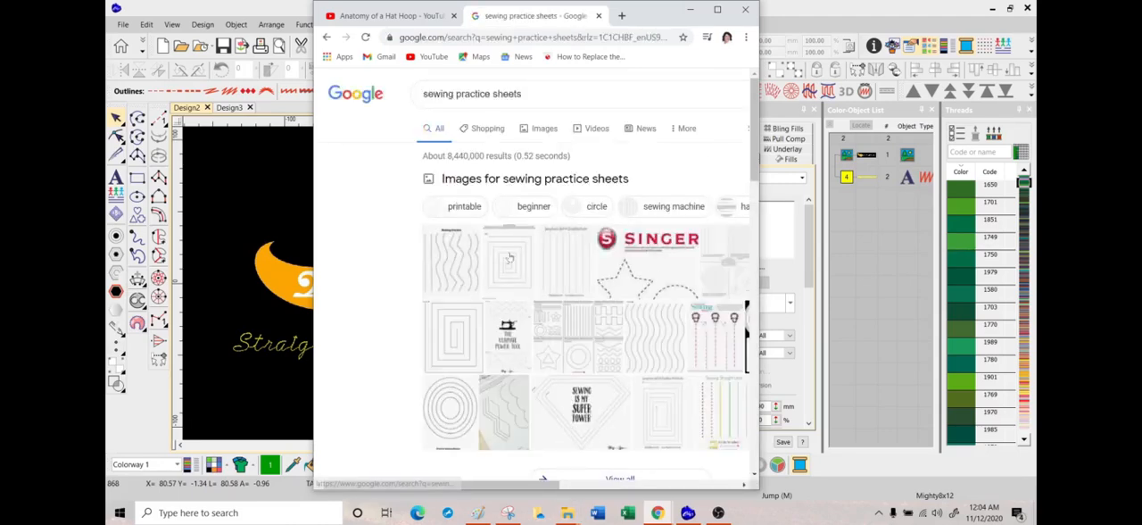
Step: Show the image results in a maximized window and browse them for suitable sewing practice sheets
click(543, 128)
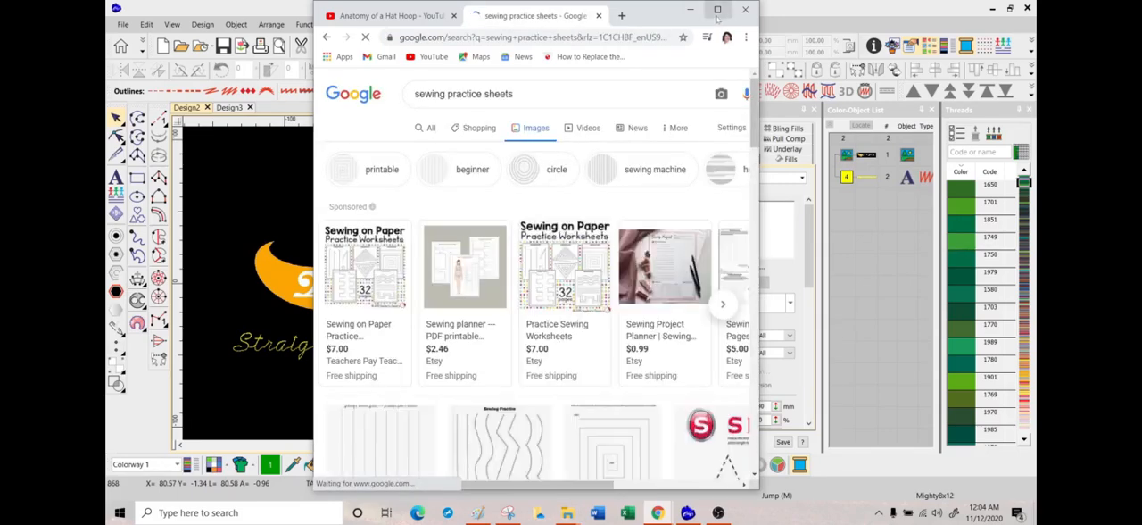
click(717, 10)
scroll(752, 294, down, 2)
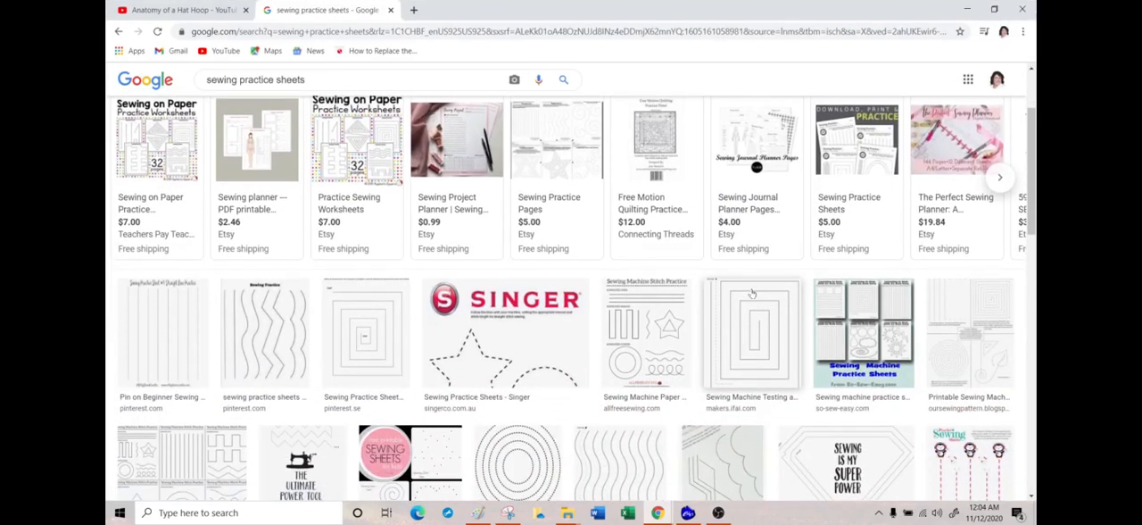
scroll(752, 293, down, 3)
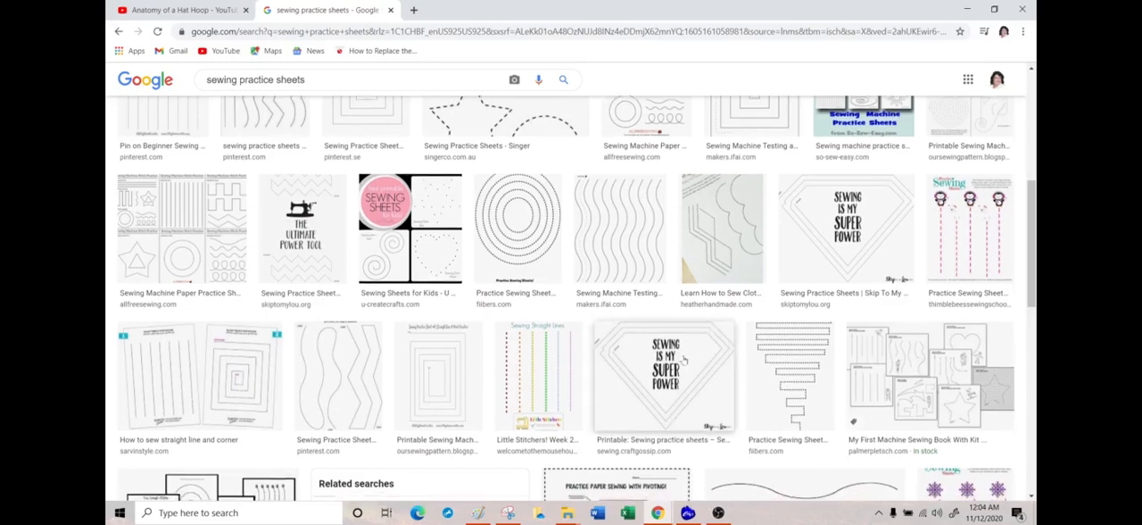
scroll(709, 331, down, 4)
scroll(641, 279, down, 2)
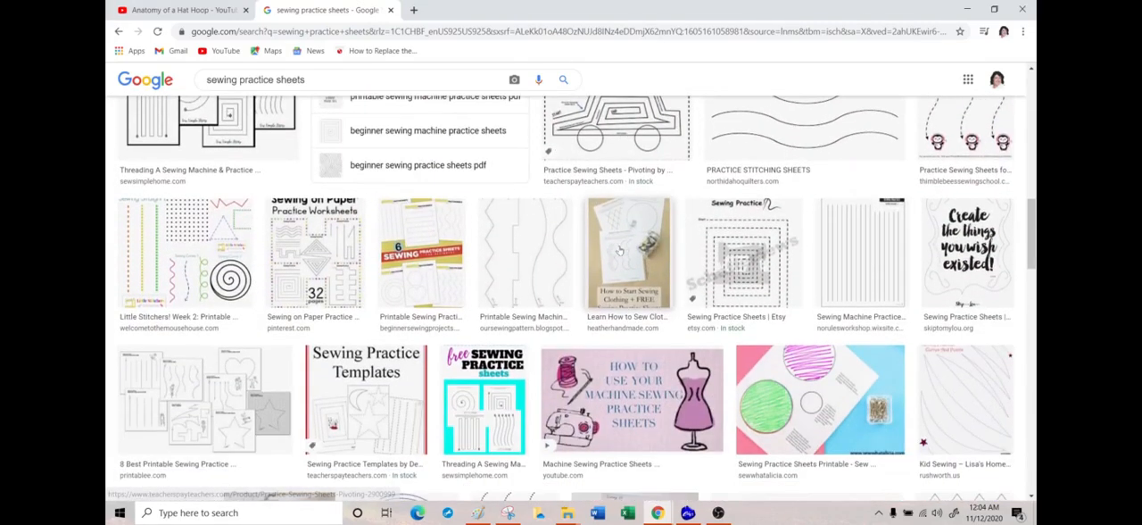
scroll(477, 217, down, 1)
scroll(477, 218, down, 5)
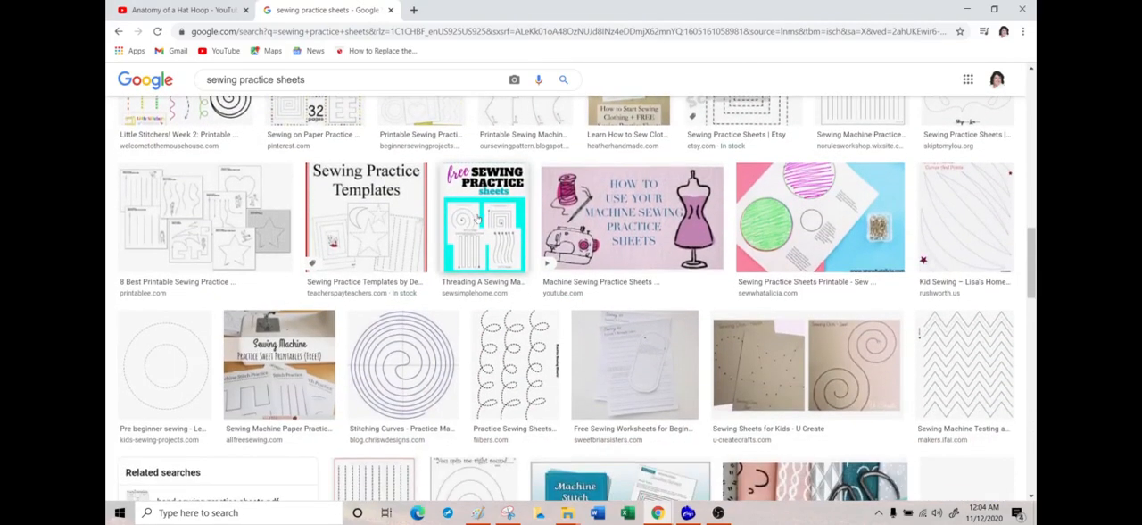
scroll(477, 217, down, 6)
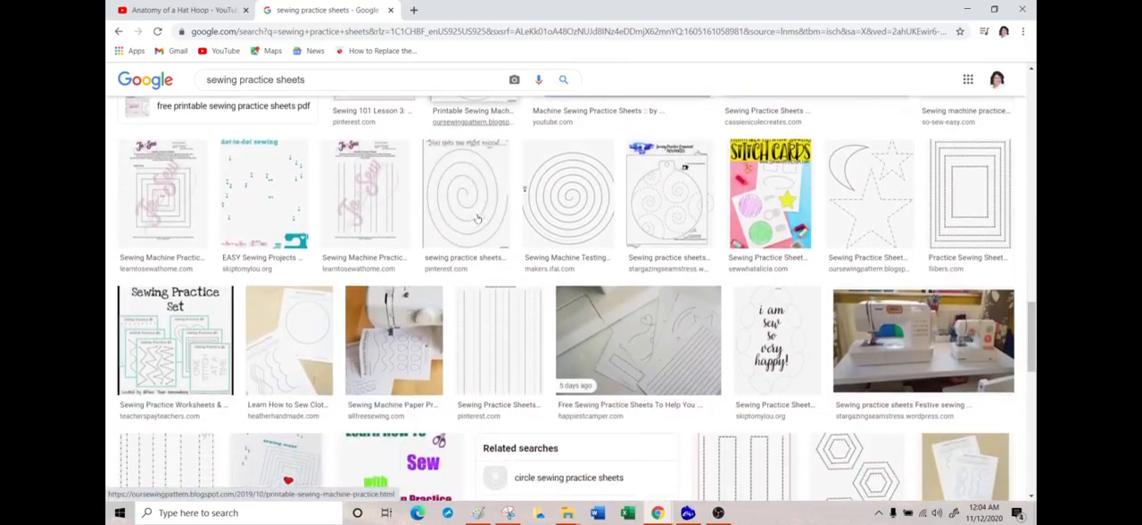
scroll(477, 218, down, 6)
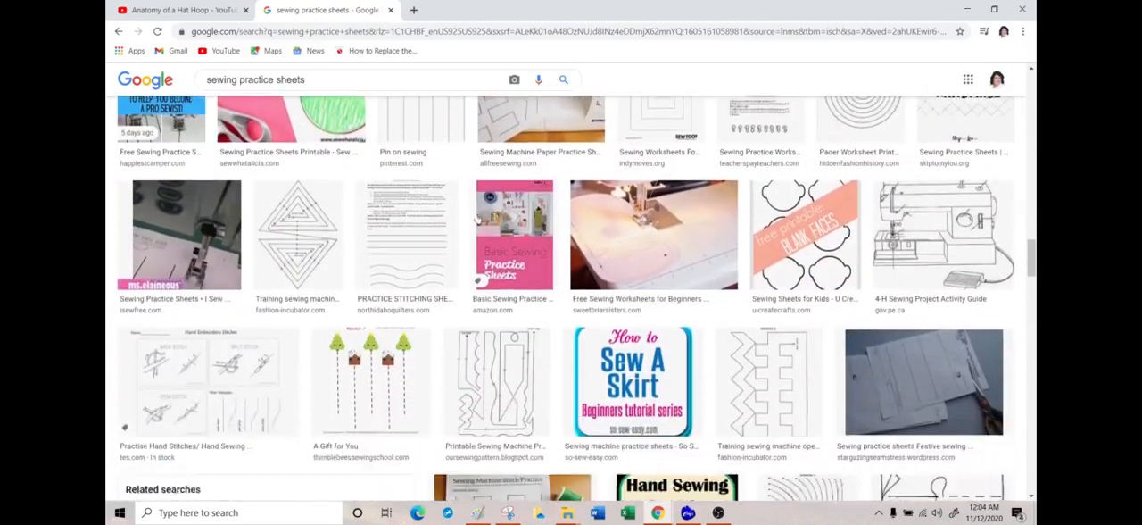
scroll(478, 220, down, 7)
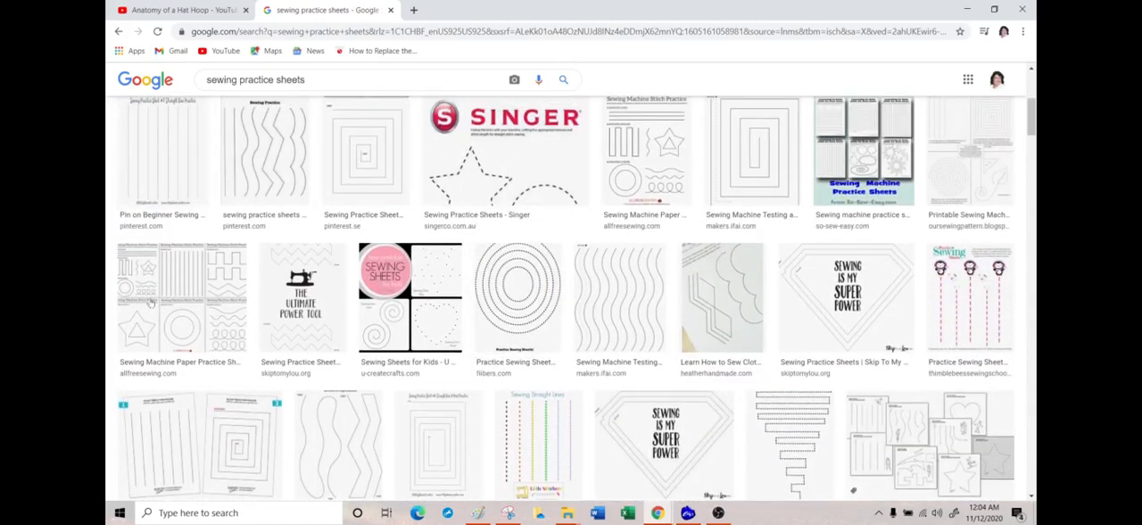
Step: Open the AllFreeSewing "Sewing Machine Paper Practice Sheets" image from the results and copy it
click(179, 295)
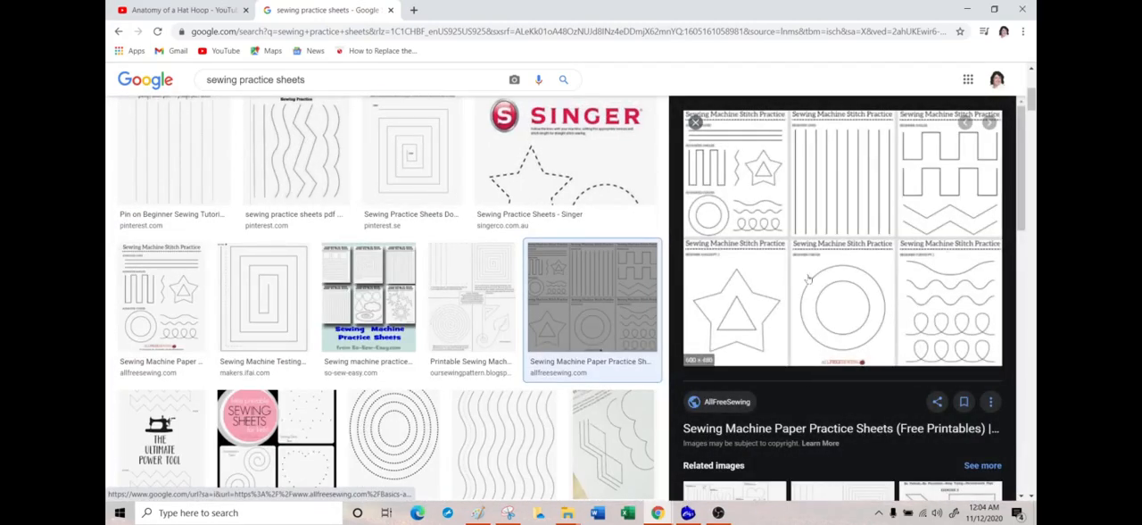
right_click(819, 212)
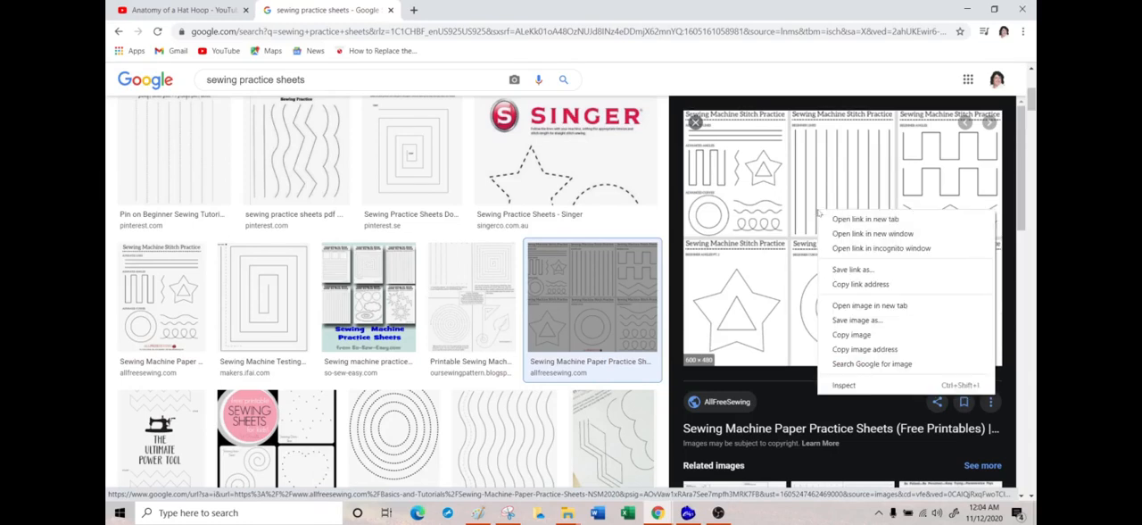
click(853, 339)
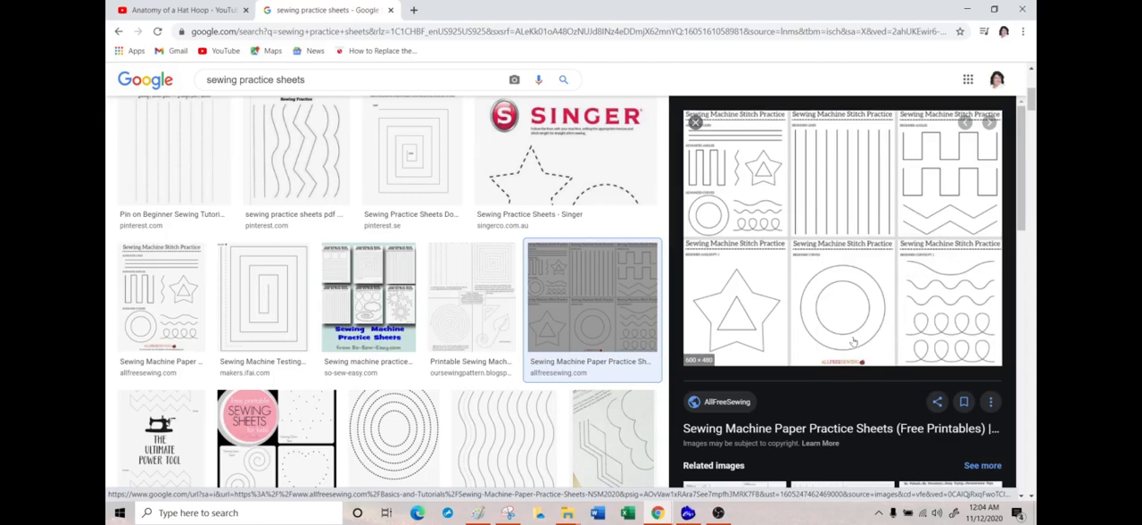
Step: Return to Wilcom EmbroideryStudio, paste the copied practice sheet image into the blank Design3, and deselect it
click(967, 10)
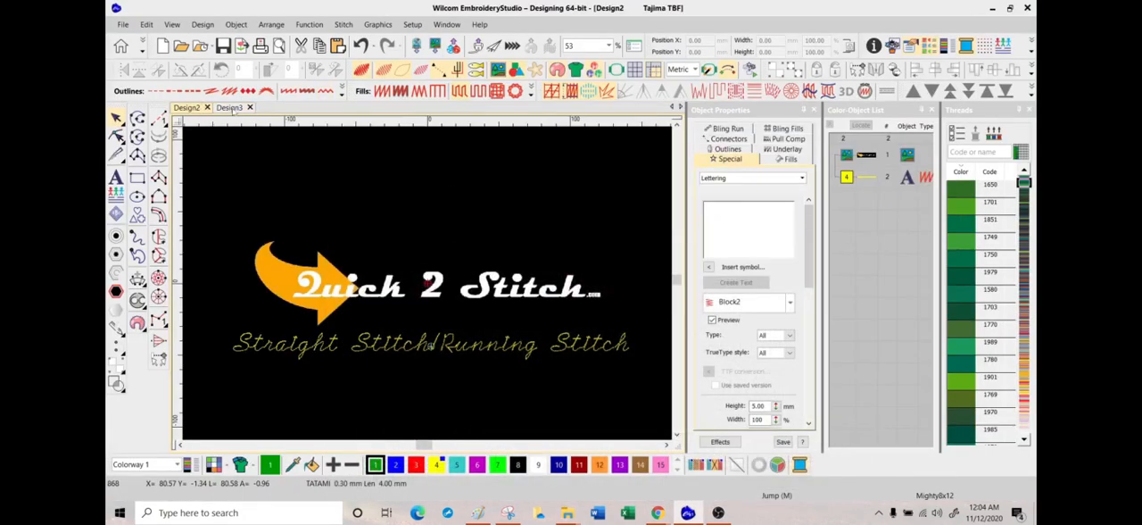
click(230, 107)
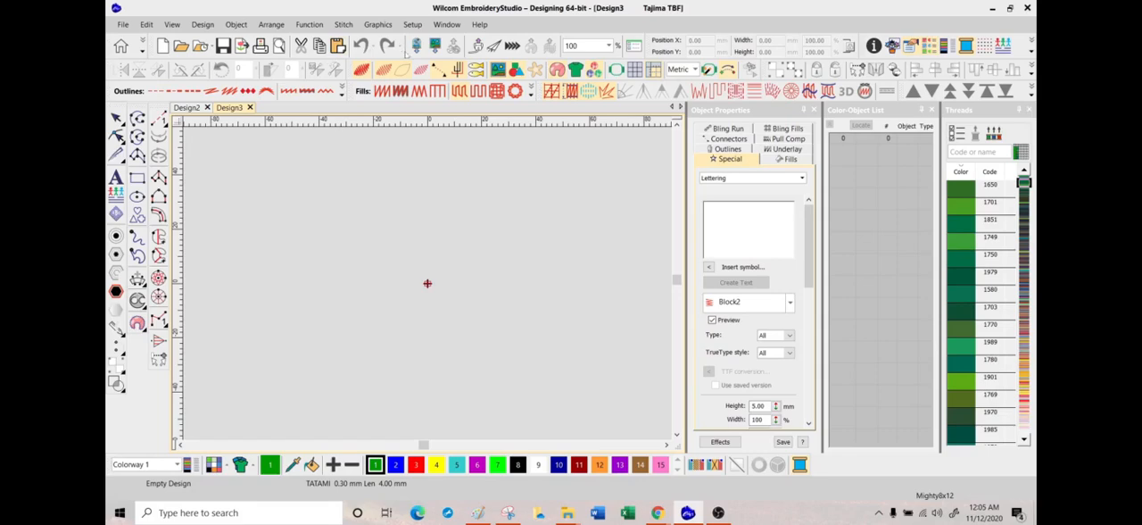
click(436, 48)
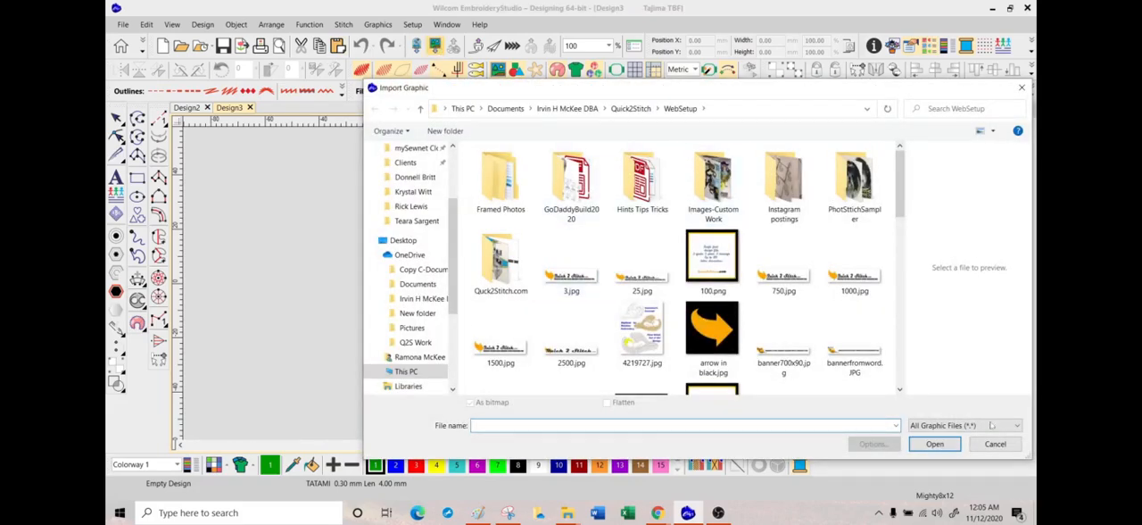
click(994, 443)
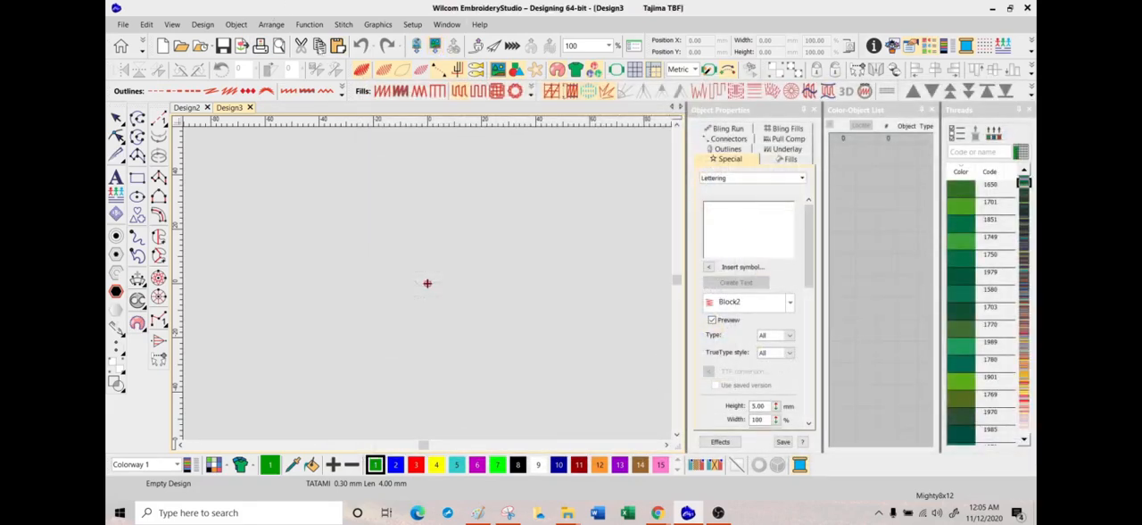
click(427, 283)
drag(616, 190, 317, 357)
drag(504, 308, 560, 300)
drag(380, 220, 507, 296)
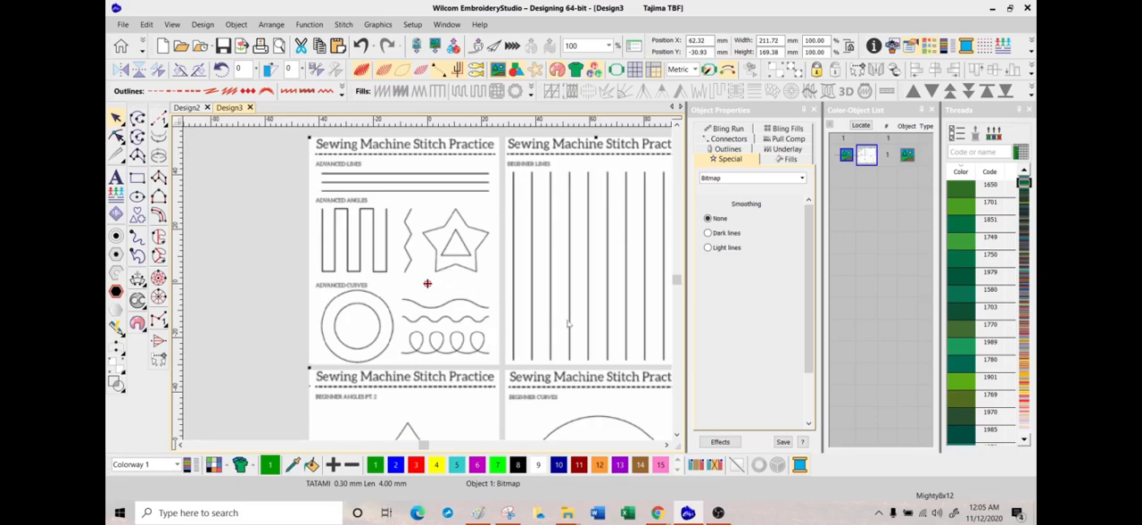
click(872, 300)
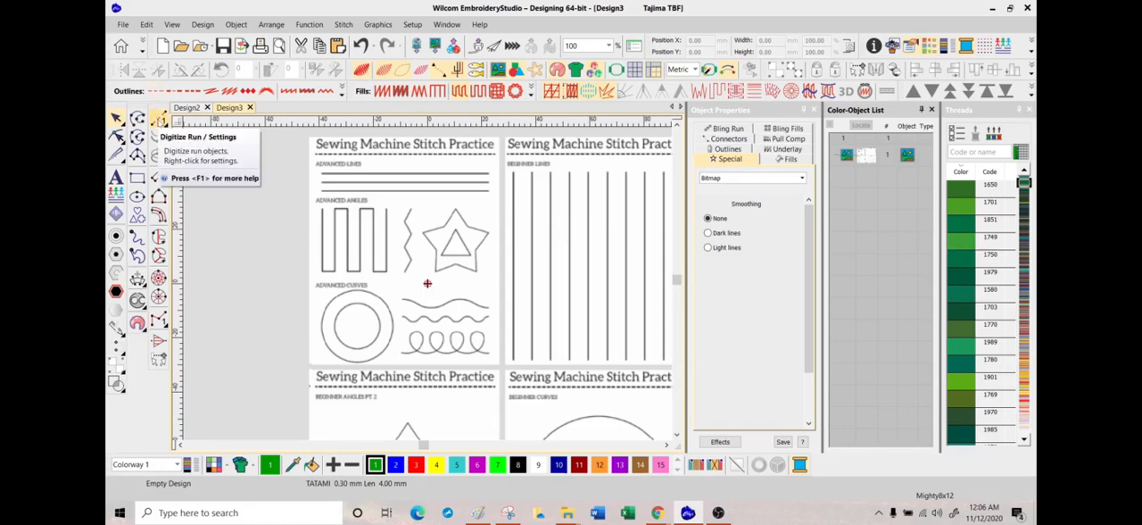
Step: Digitize a straight-sided run object beside the practice sheet: a vertical line ending at the tip of a downward-pointing triangle
click(159, 120)
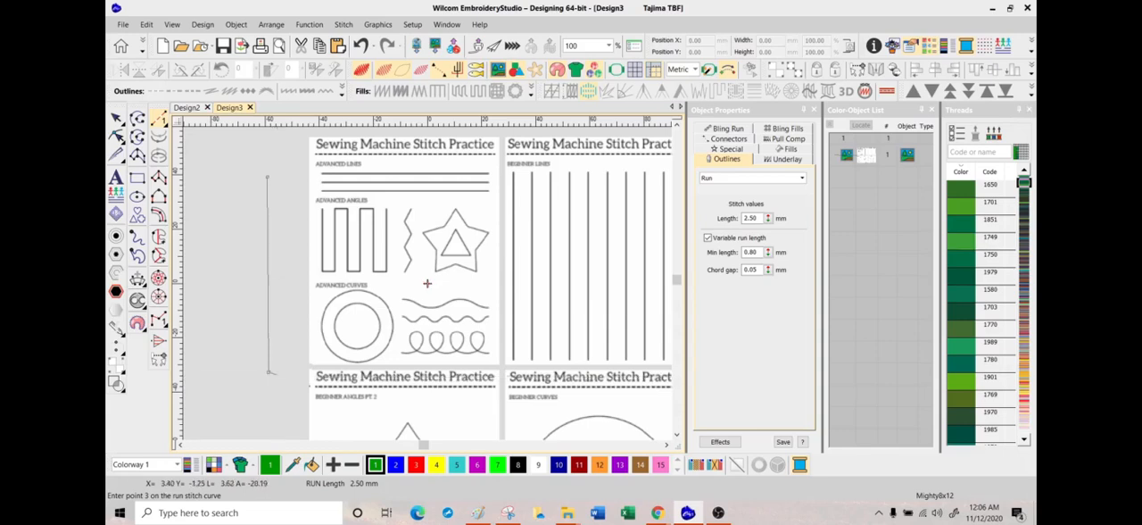
click(304, 285)
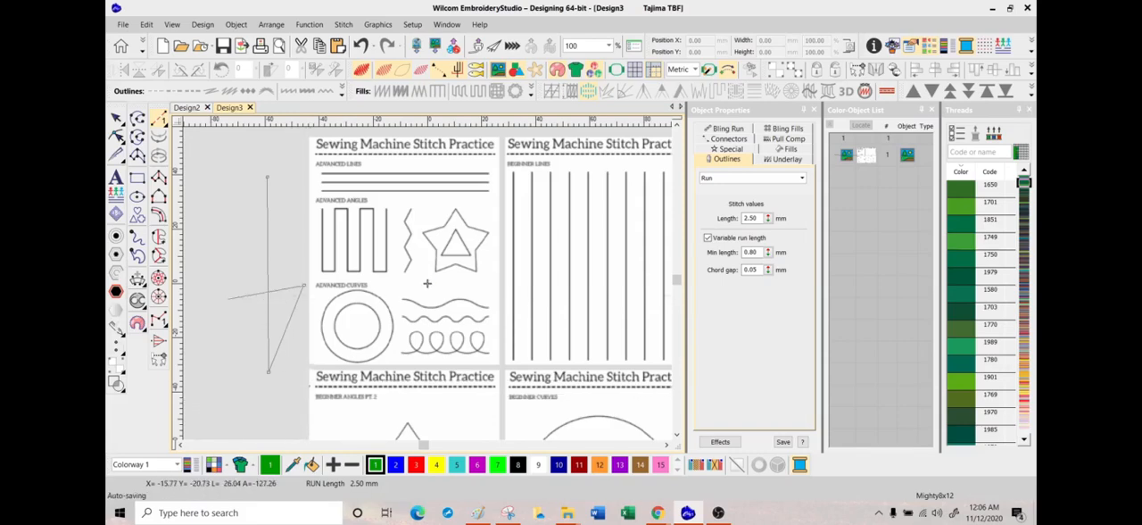
click(234, 286)
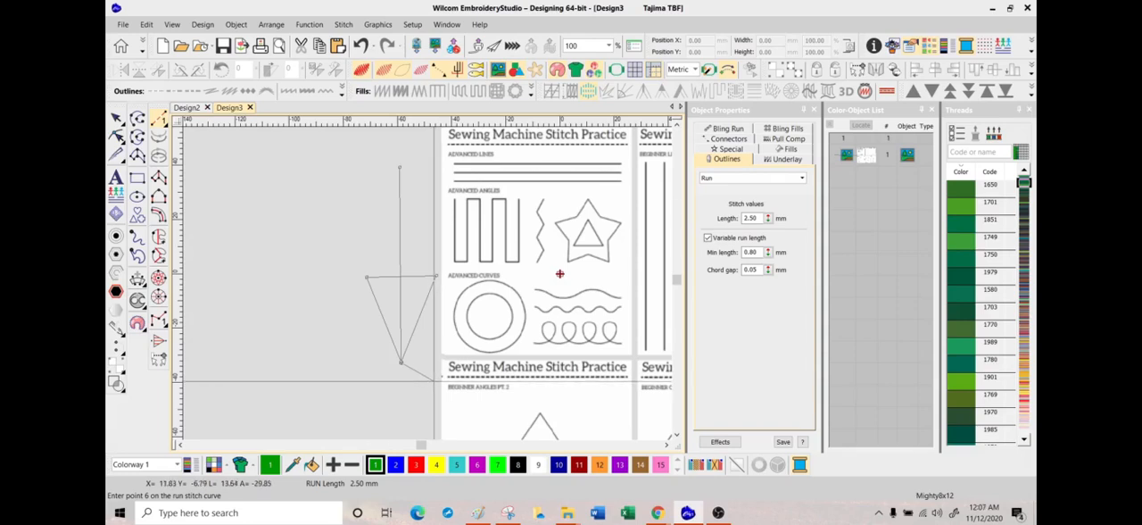
key(Return)
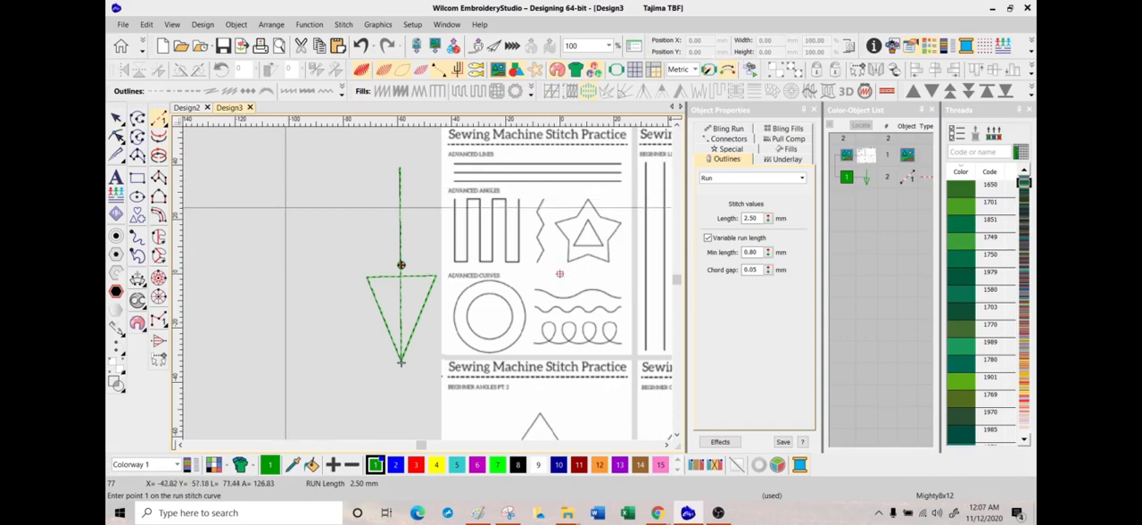
Step: Start a second run object with curve points forming a nearly closed circle in the empty area beside the triangle
click(283, 192)
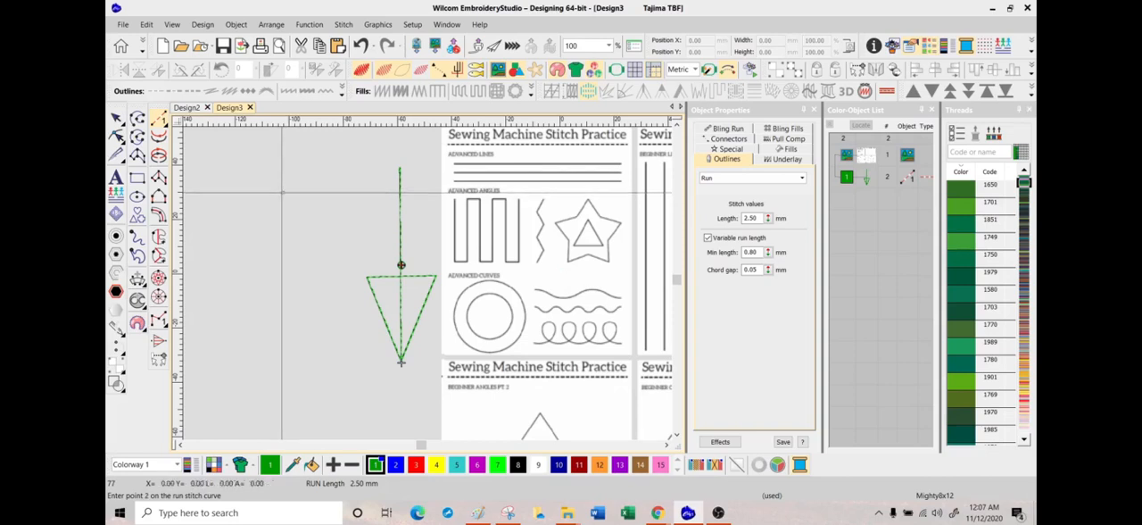
click(227, 231)
click(243, 318)
click(330, 319)
click(356, 257)
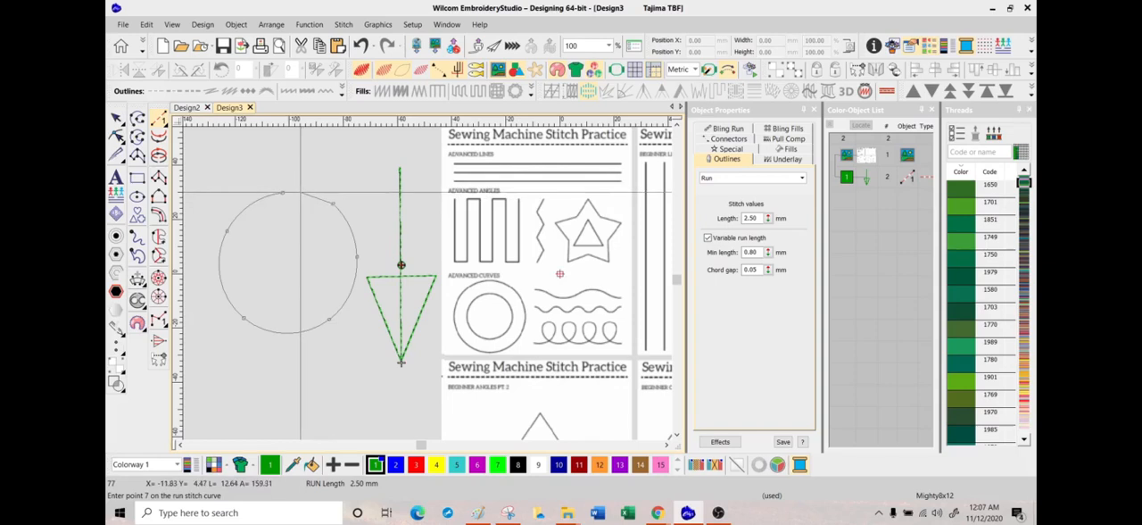
click(299, 191)
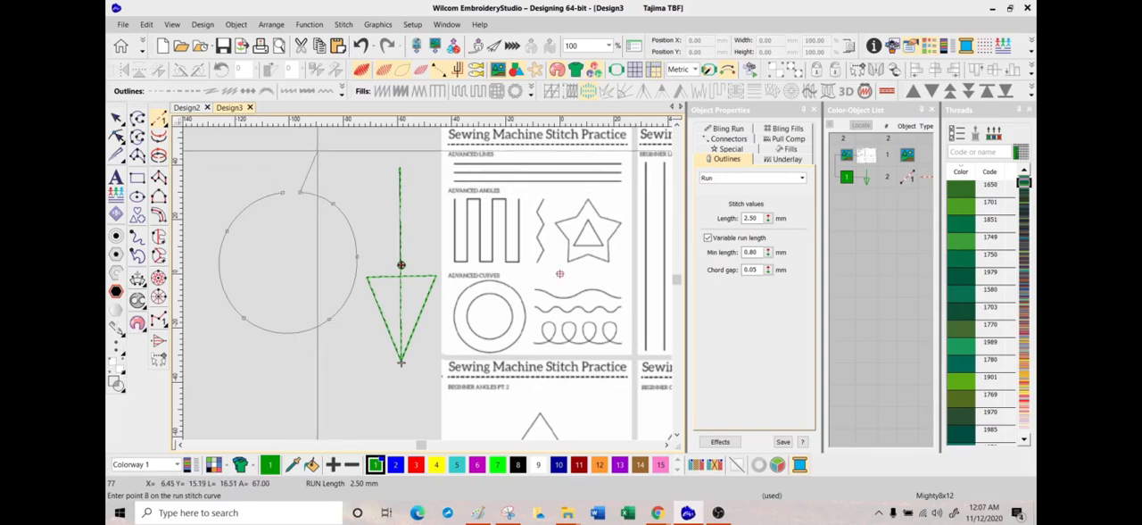
Step: Extend the curved run from the nearly closed circle through an overlapping upper loop, curve it back across the circle's top, and complete the object
click(310, 150)
click(375, 159)
click(394, 215)
click(389, 248)
right_click(365, 261)
right_click(315, 260)
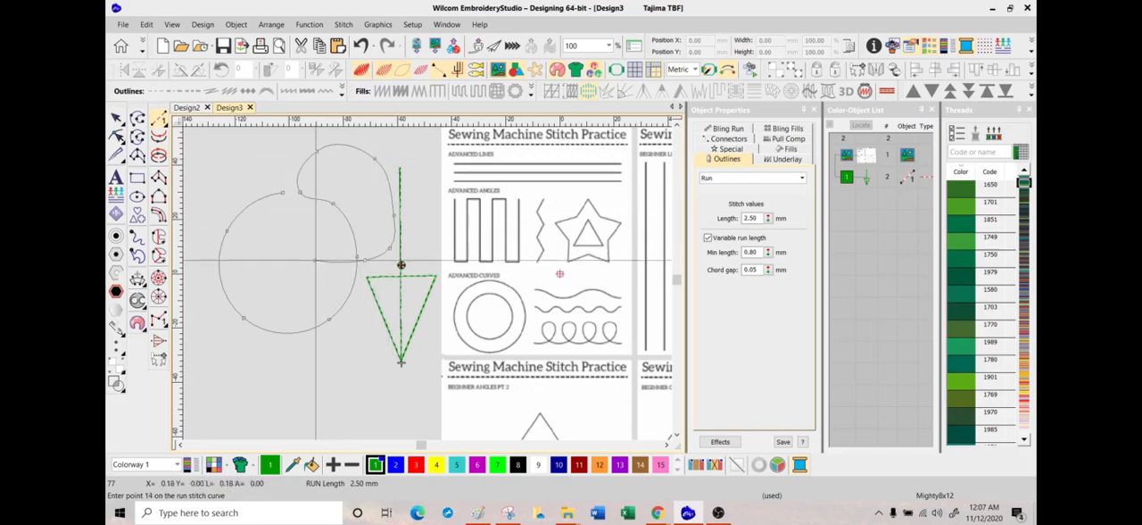
right_click(312, 246)
right_click(306, 215)
right_click(293, 191)
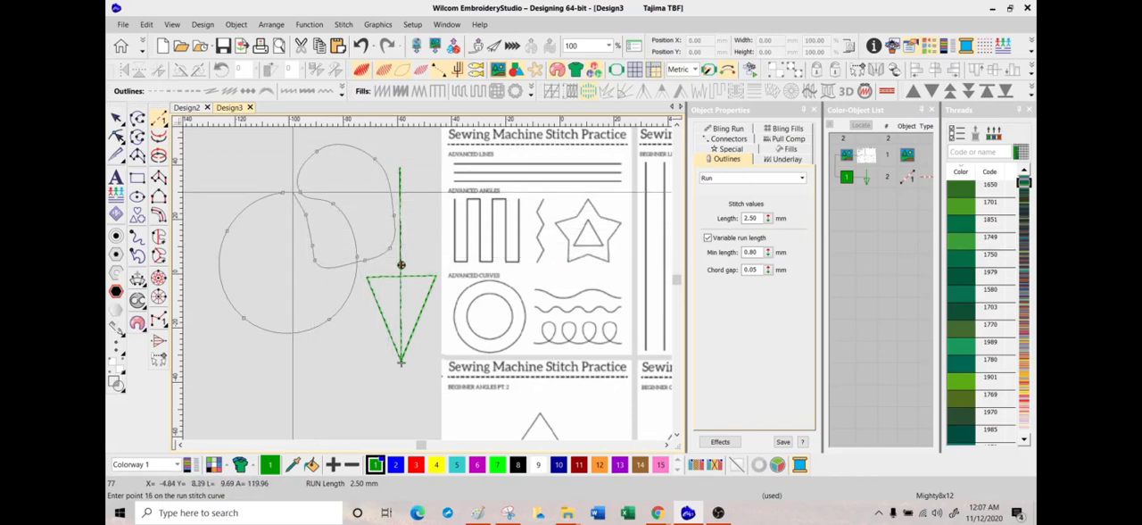
right_click(258, 182)
right_click(233, 187)
key(Return)
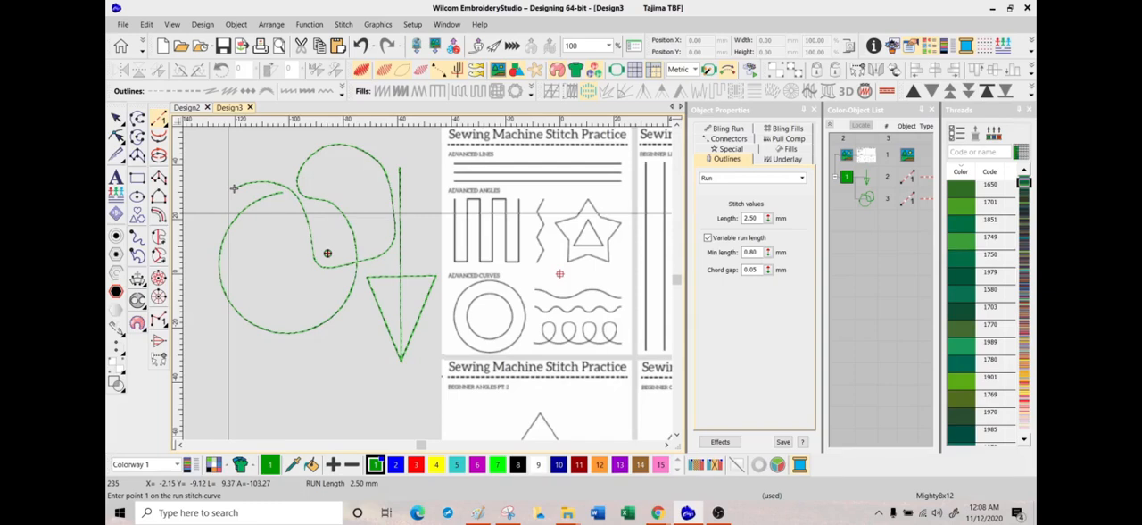
Step: Magnify the curve and triangle runs to 500% and switch off TrueView to examine their stitches and needle points
click(608, 45)
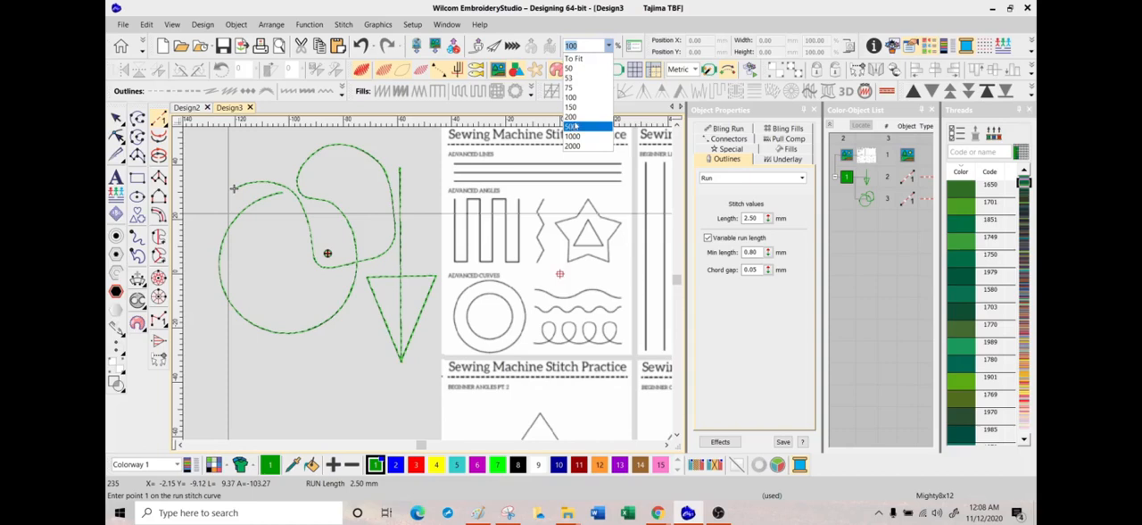
click(575, 127)
drag(426, 445, 420, 446)
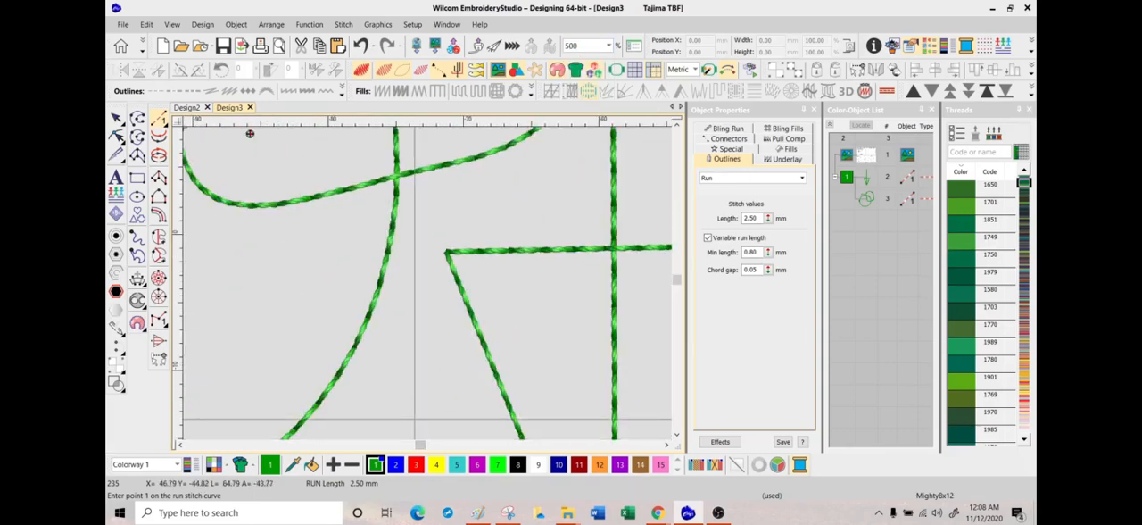
key(t)
click(383, 70)
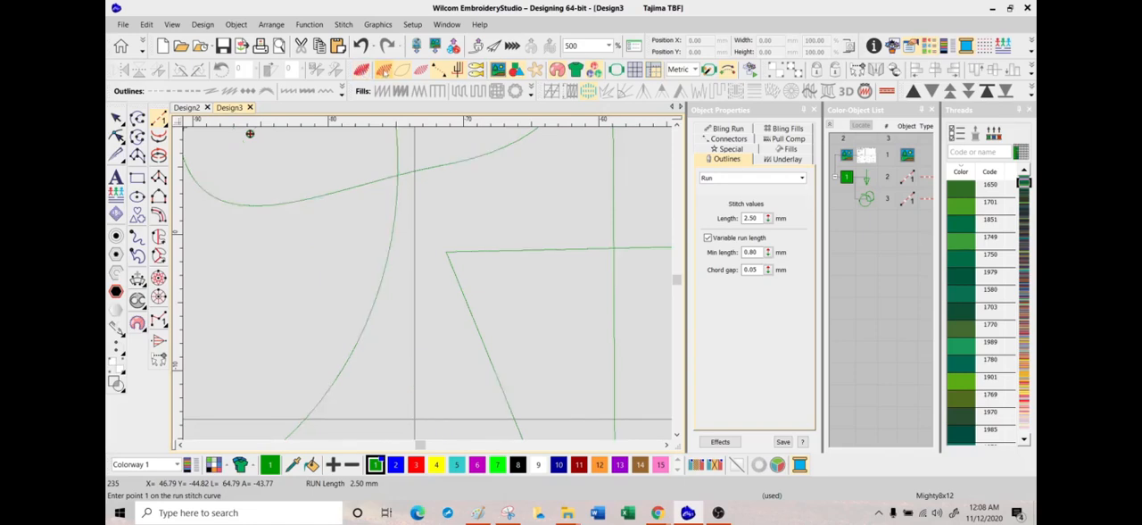
key(l)
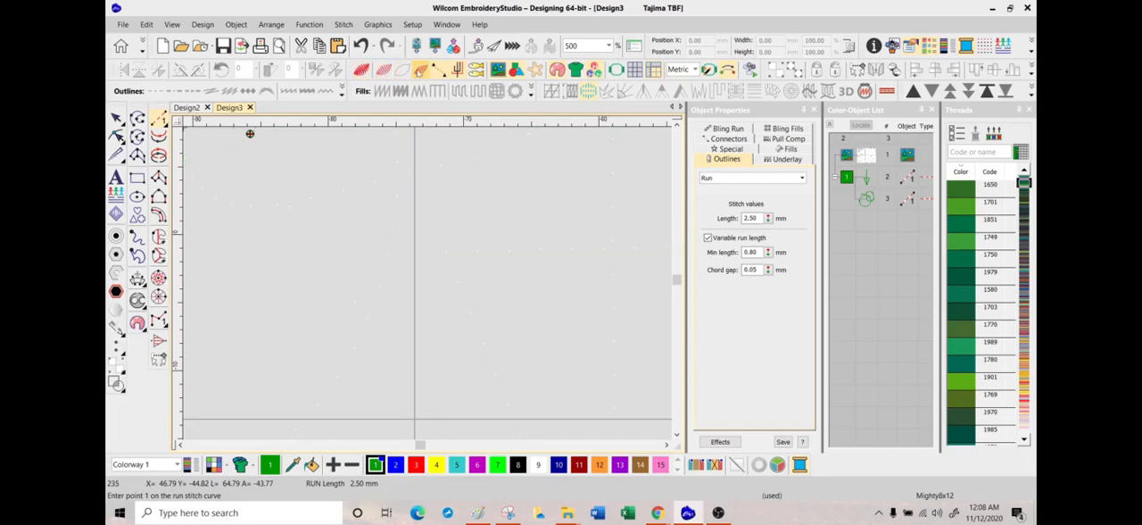
key(s)
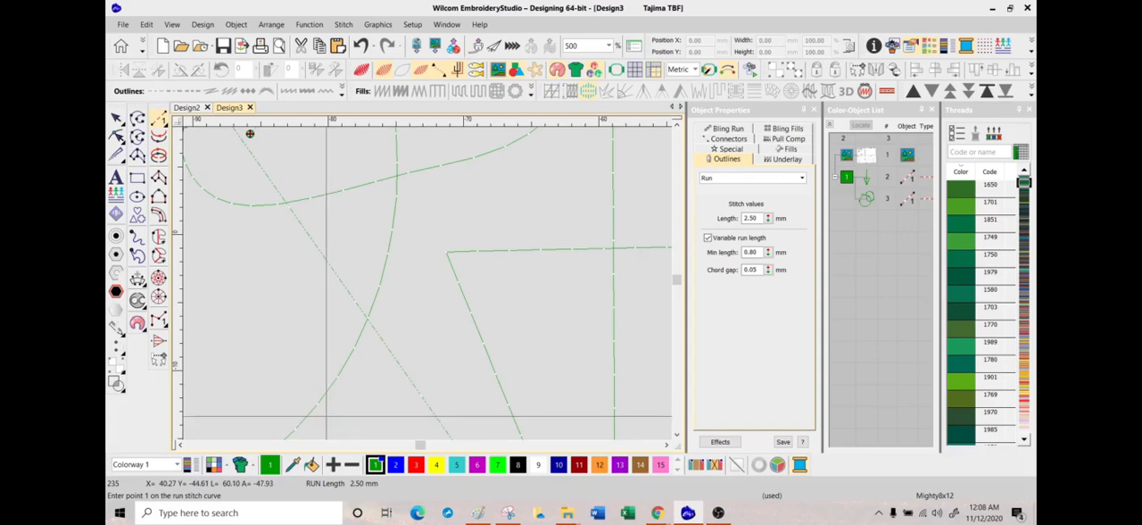
Step: Digitize a tiny looping run shaped like a 6, using closely spaced curve points, in the empty area inside the big circle
click(263, 363)
click(246, 340)
right_click(279, 339)
right_click(277, 353)
right_click(258, 349)
right_click(251, 331)
right_click(257, 315)
right_click(270, 305)
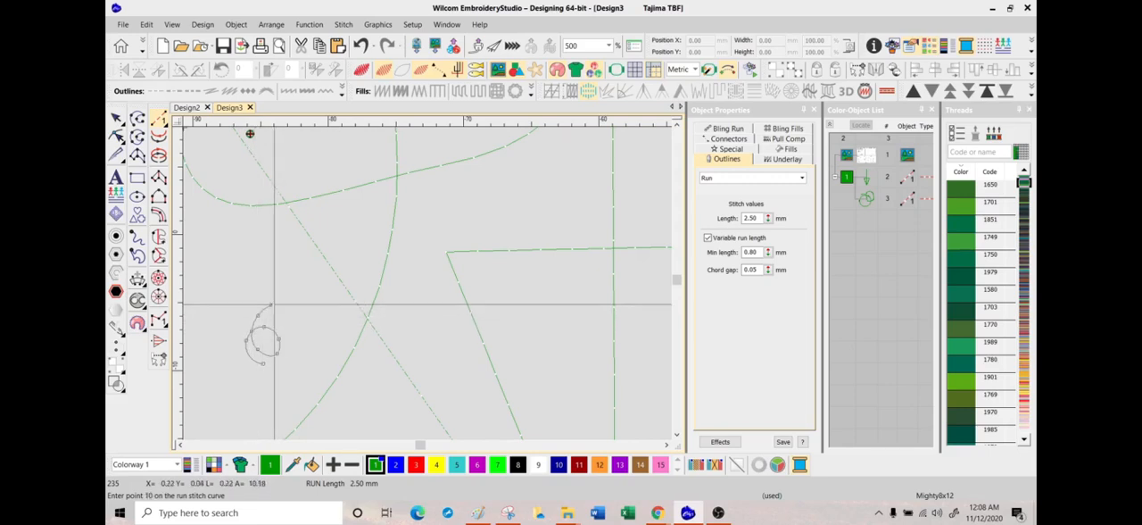
key(Return)
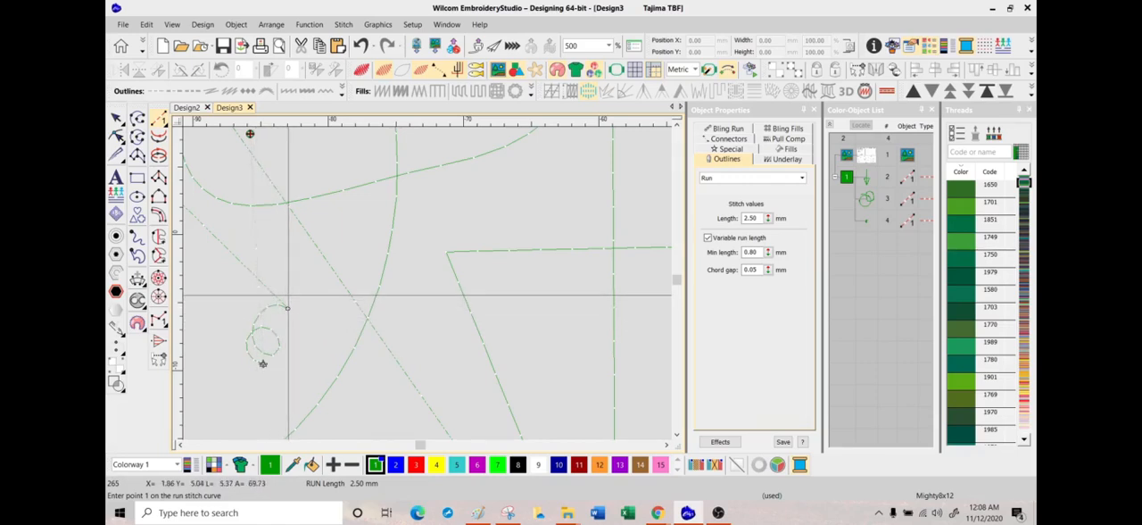
Step: Digitize a long, smooth curved run with widely spaced points, sweeping from below the tiny loop up past the triangle's upper corner
click(241, 407)
click(297, 396)
right_click(366, 365)
right_click(428, 309)
right_click(466, 237)
right_click(478, 195)
key(Return)
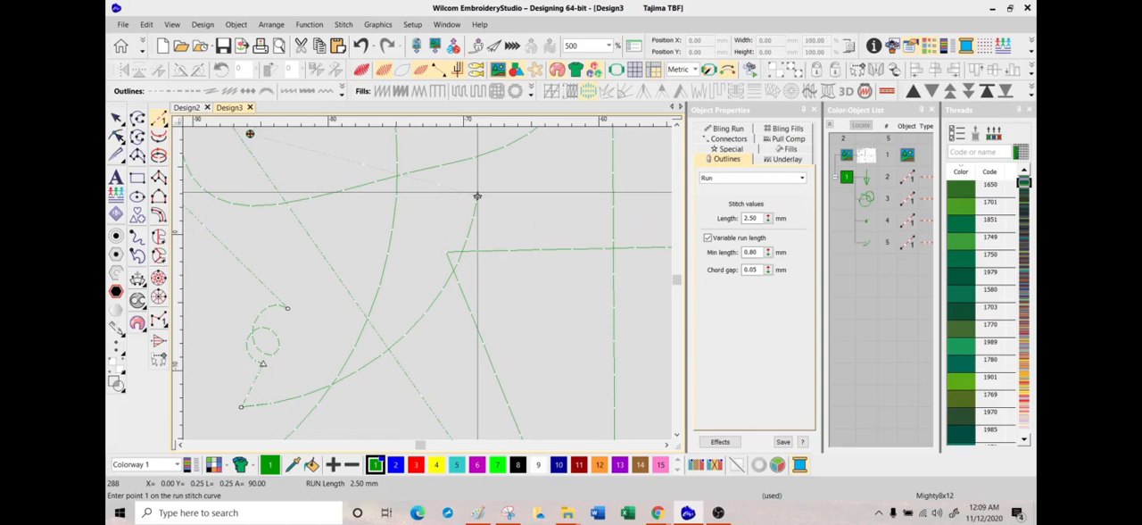
Step: Digitize a run of short straight segments over the long curve, ending at the curve's upper endpoint
click(385, 354)
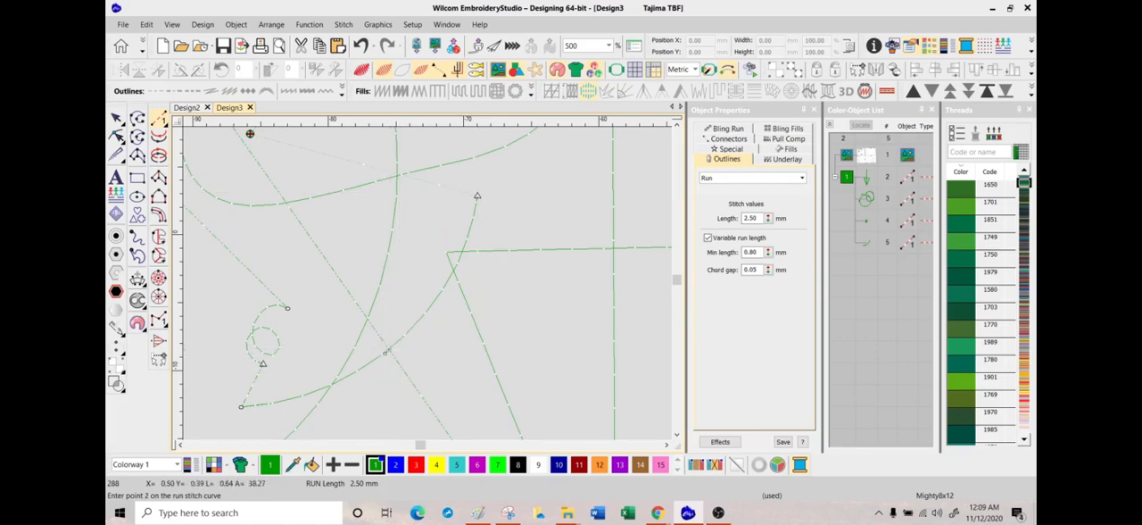
click(404, 337)
click(426, 315)
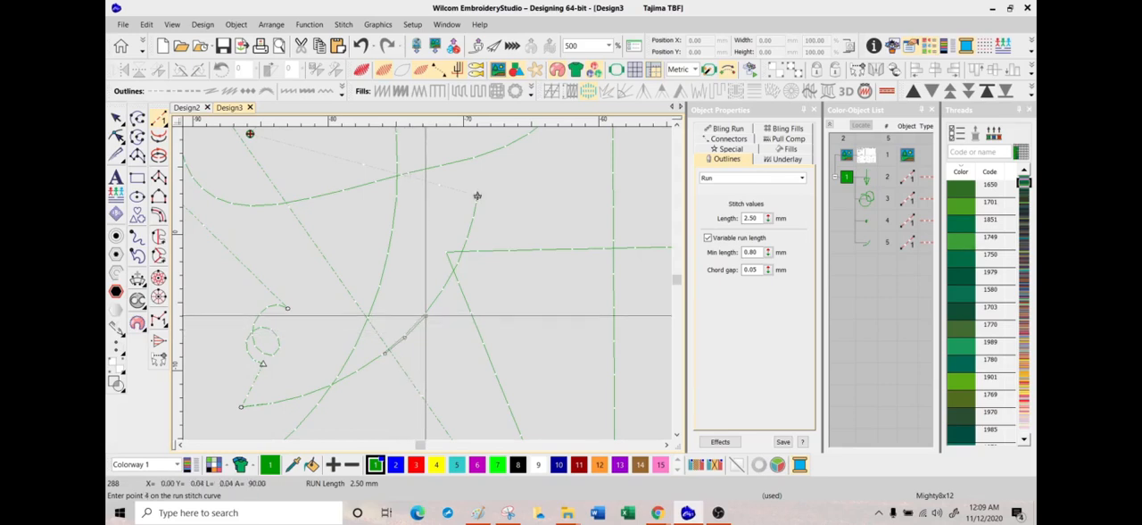
click(443, 290)
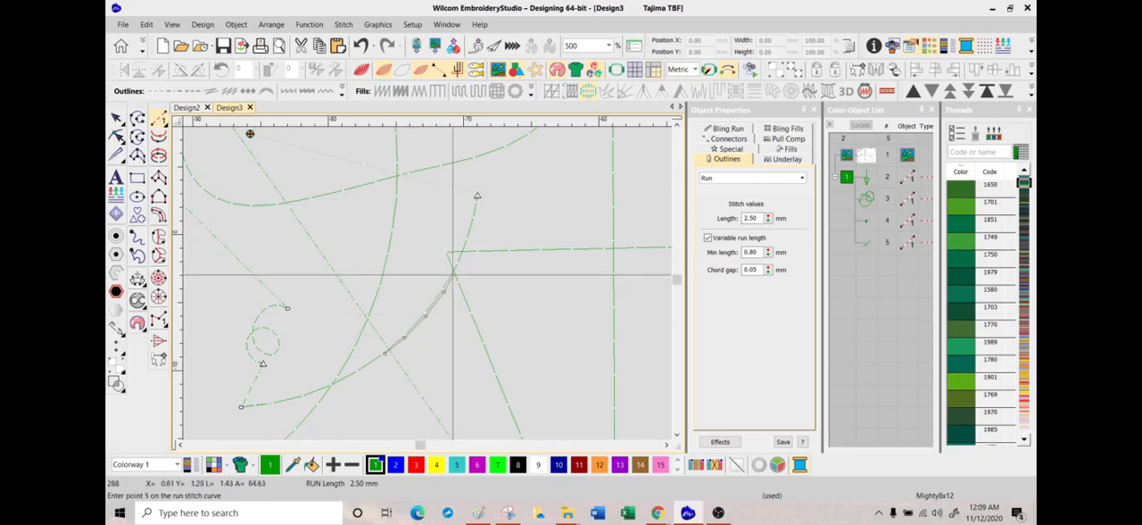
click(460, 267)
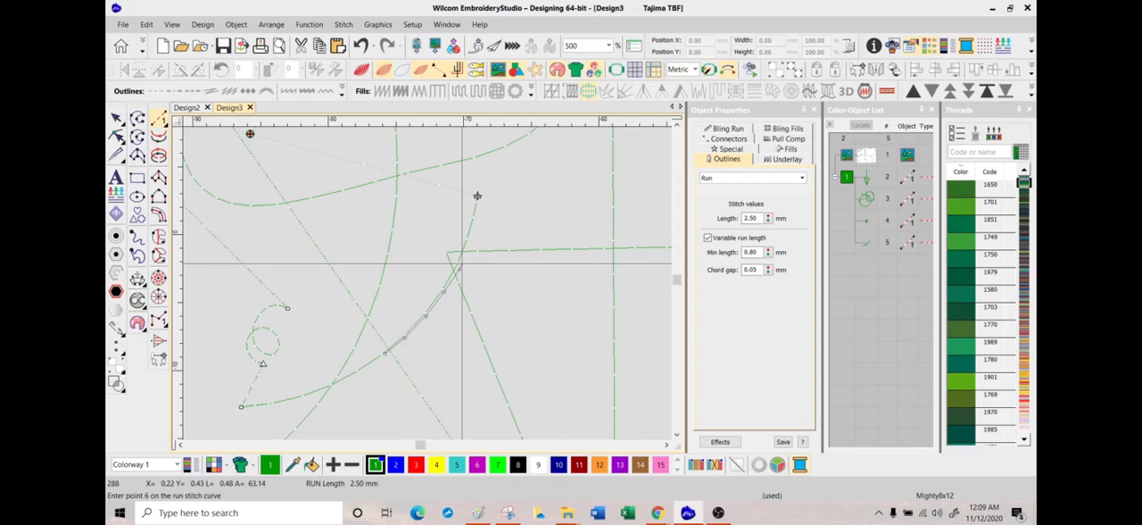
click(477, 195)
key(Return)
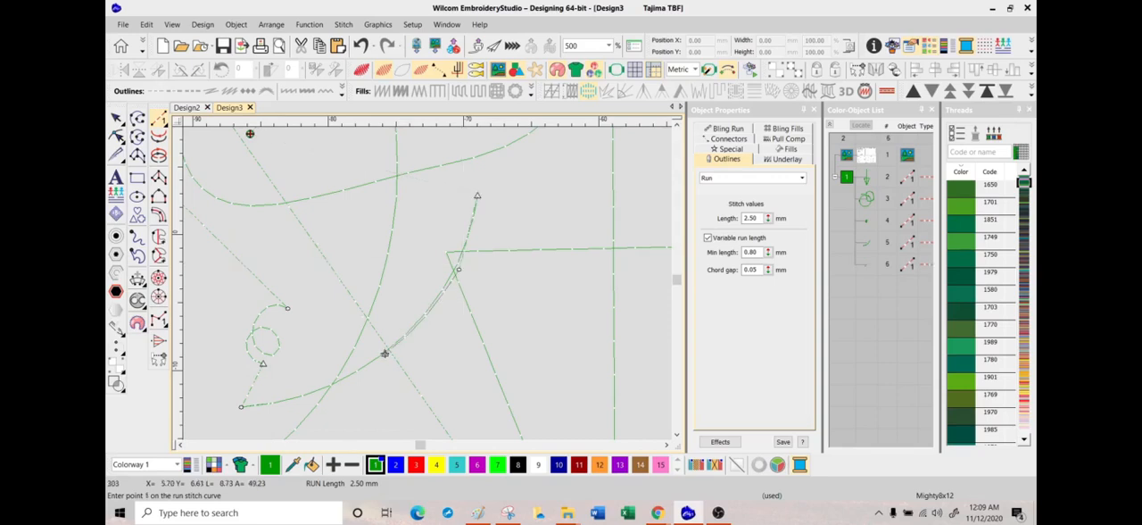
Step: Delete all the green practice run objects, keeping only the practice sheet image
click(611, 45)
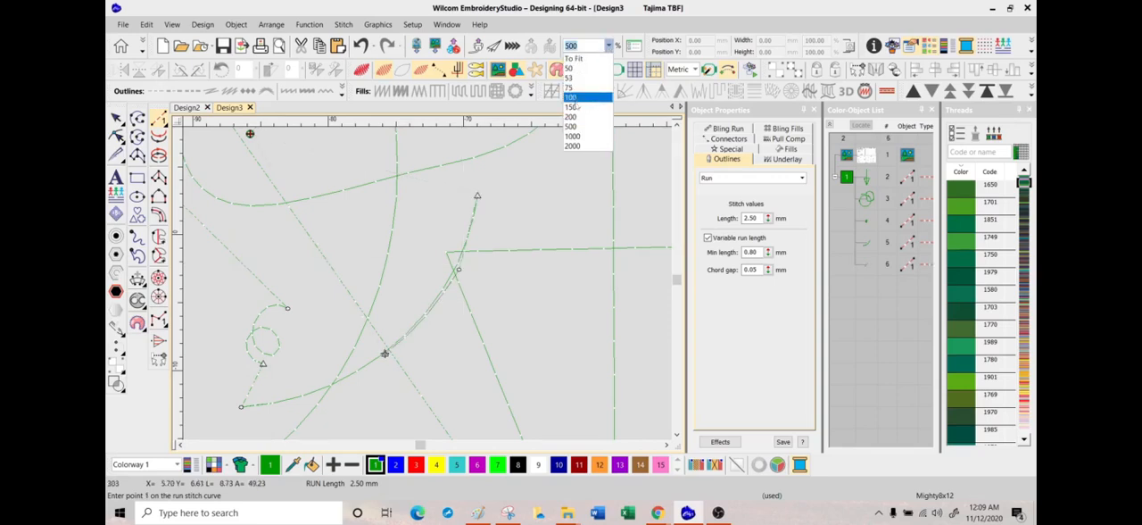
click(579, 98)
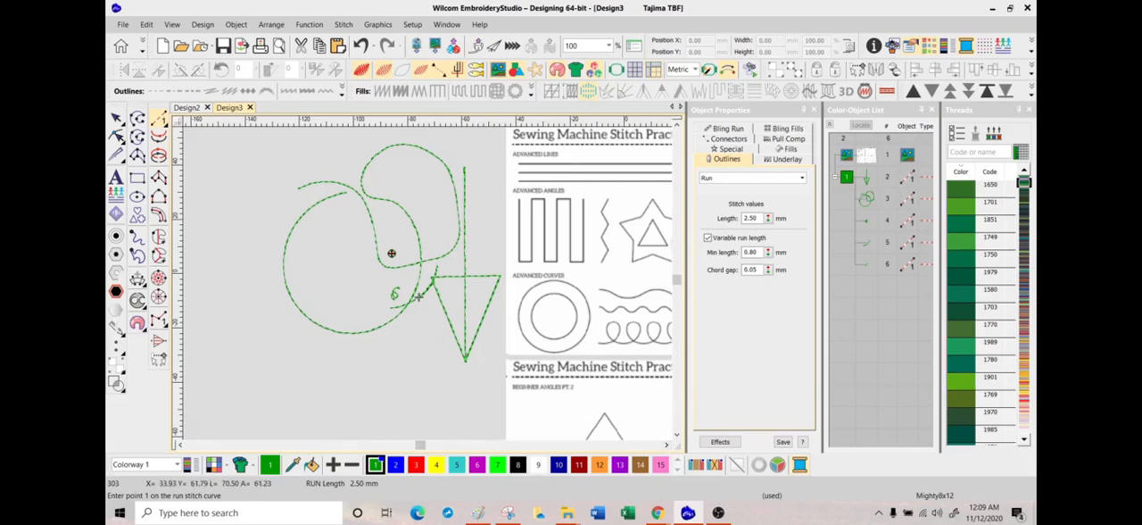
click(666, 444)
click(666, 445)
click(666, 445)
click(666, 445)
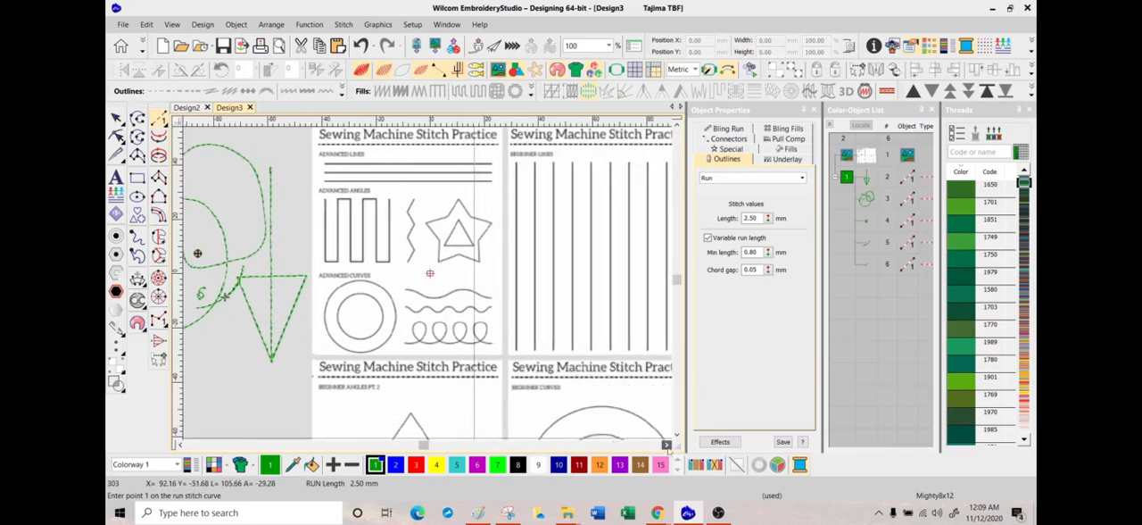
click(667, 444)
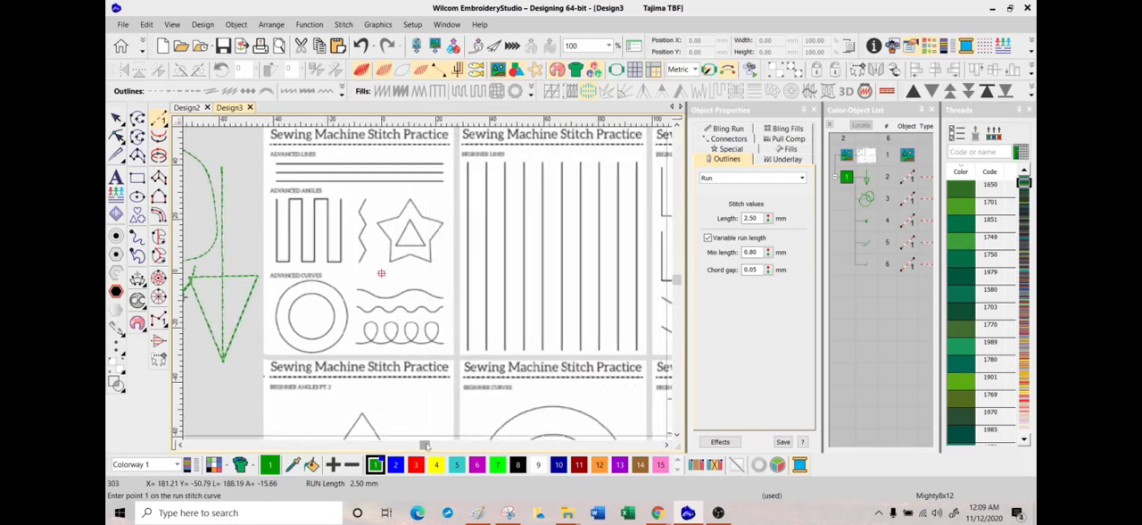
drag(427, 448, 424, 448)
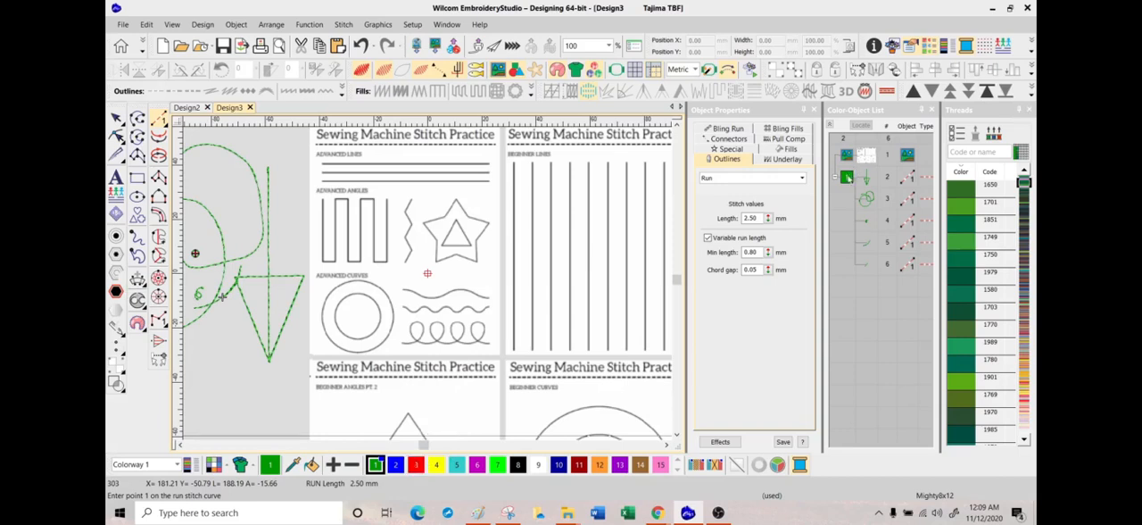
click(848, 176)
key(Delete)
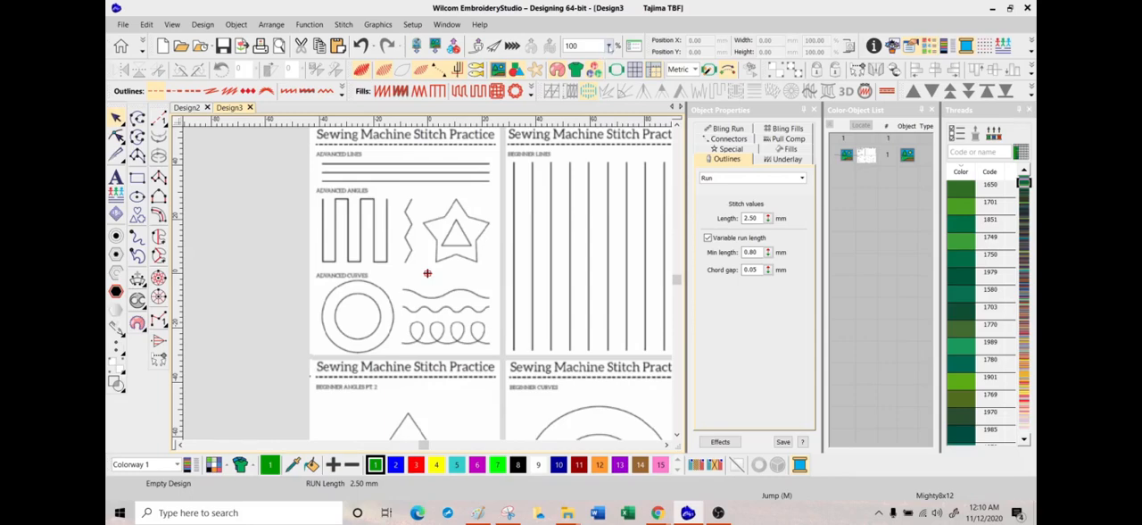
Step: At 200% zoom, digitize a straight run over the full length of the first Advanced Lines line on the practice sheet
click(608, 46)
click(572, 117)
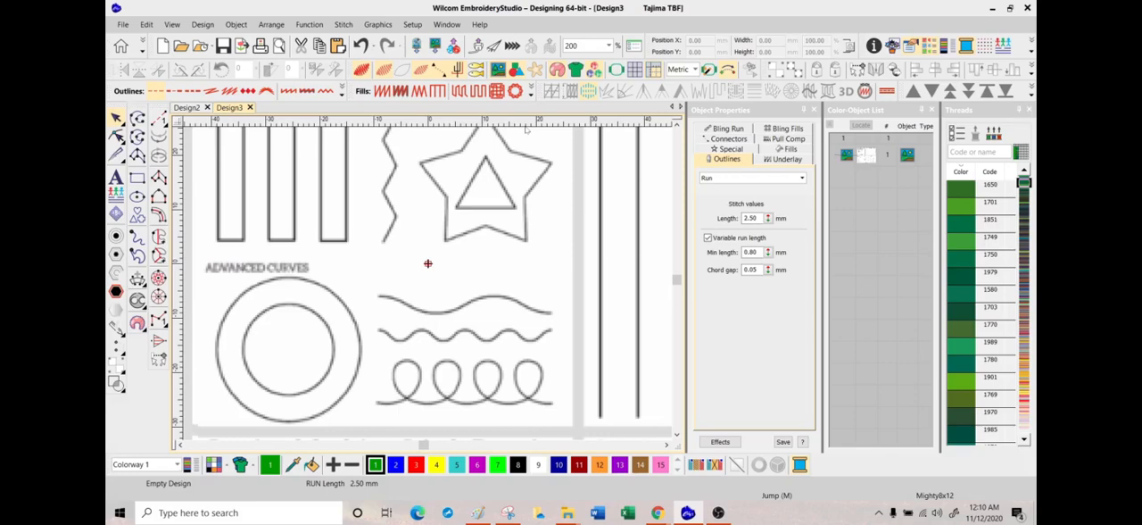
drag(679, 280, 680, 280)
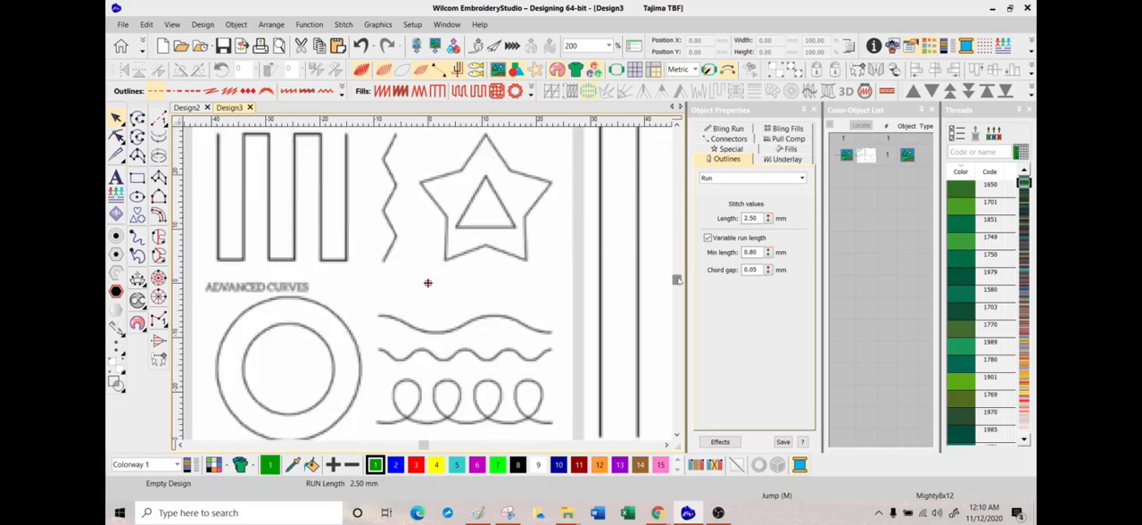
scroll(427, 283, up, 3)
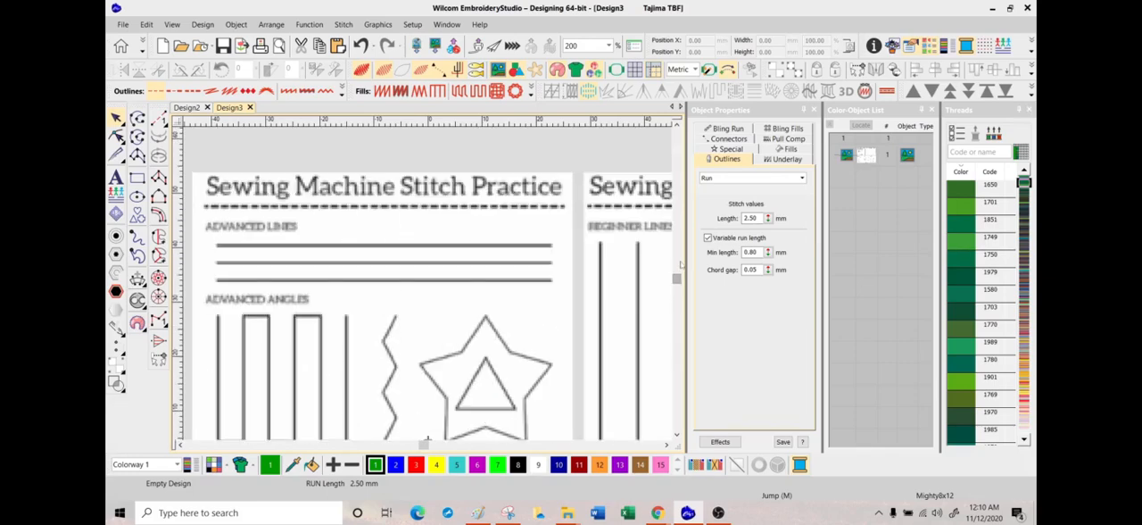
click(159, 119)
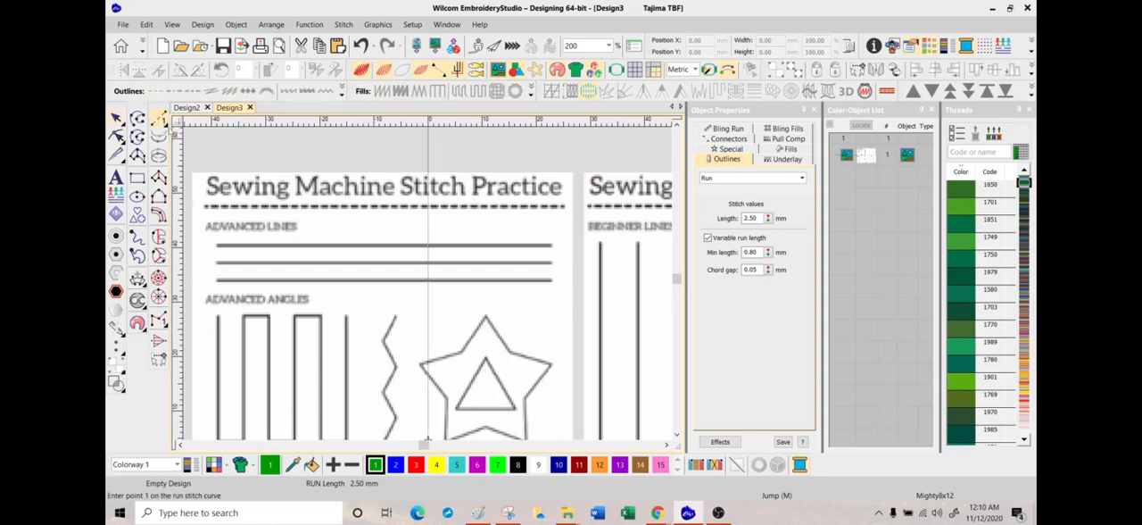
click(217, 246)
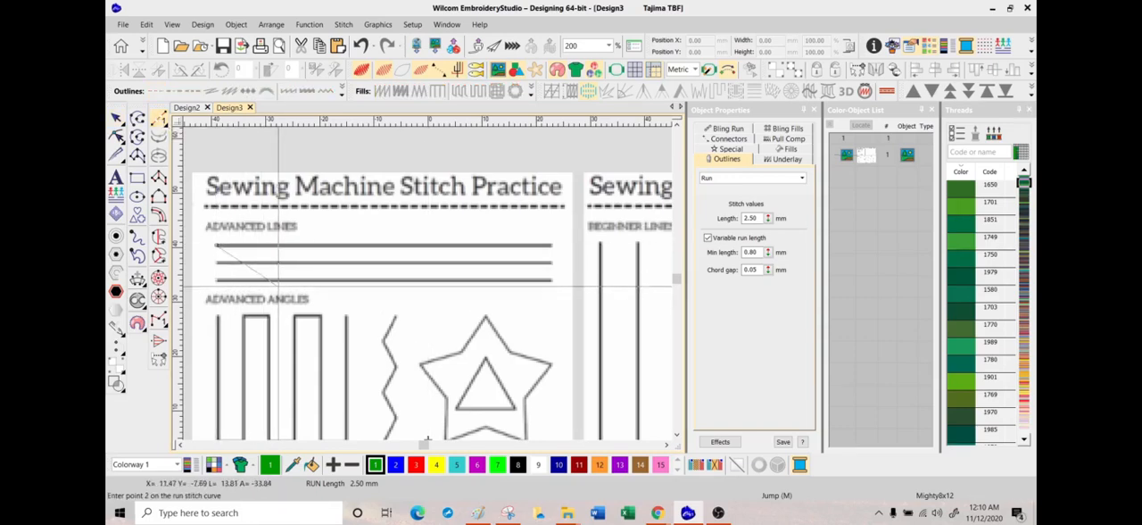
click(552, 245)
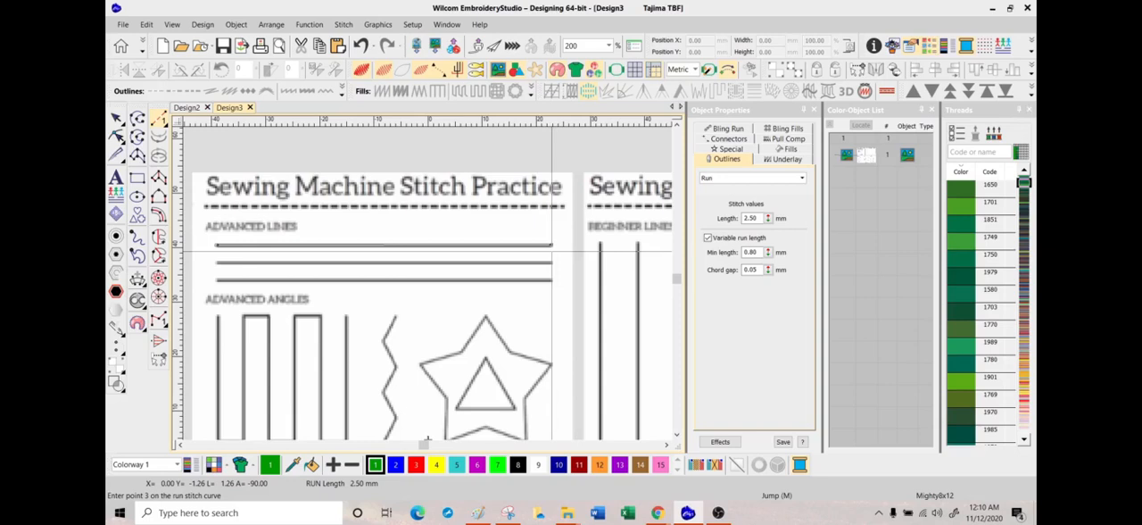
key(Return)
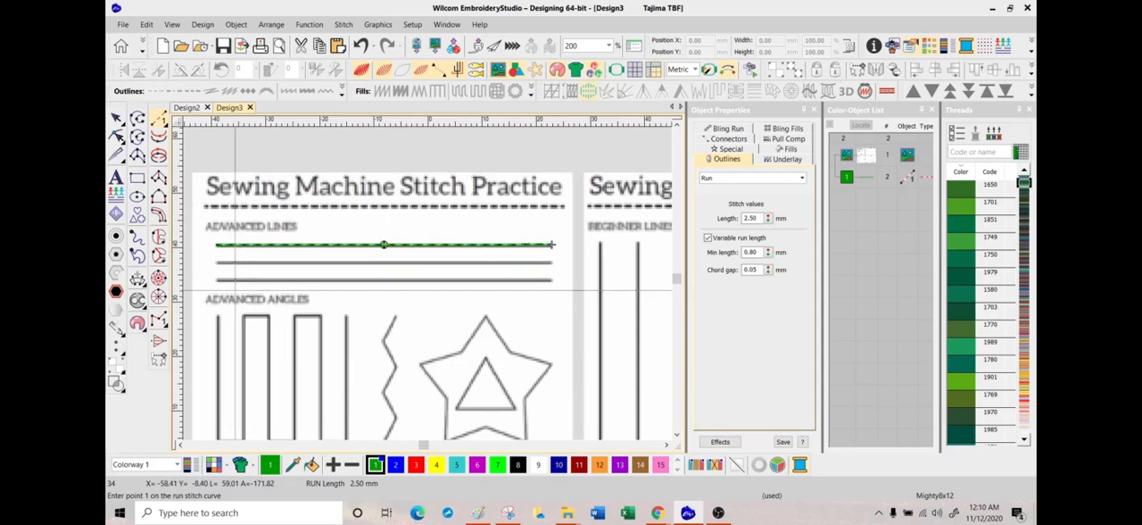
key(Escape)
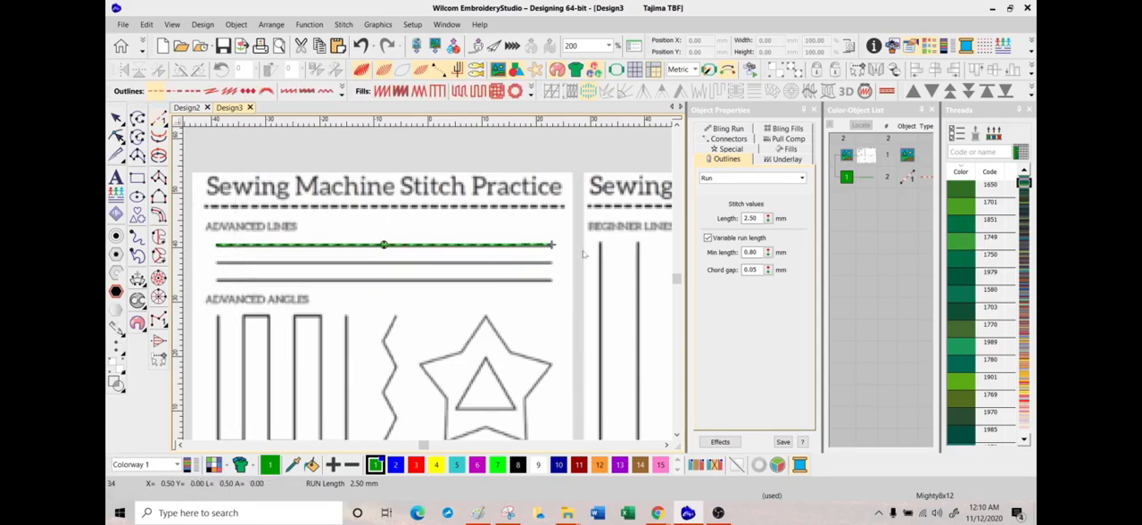
Step: Digitize a separate straight run over the full length of the second Advanced Lines line
click(158, 119)
click(218, 261)
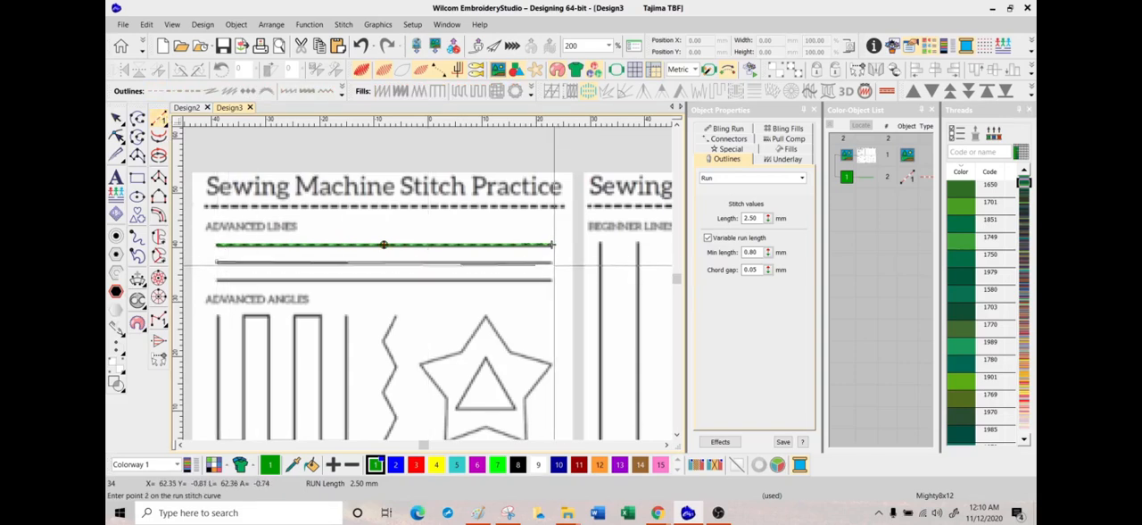
click(552, 262)
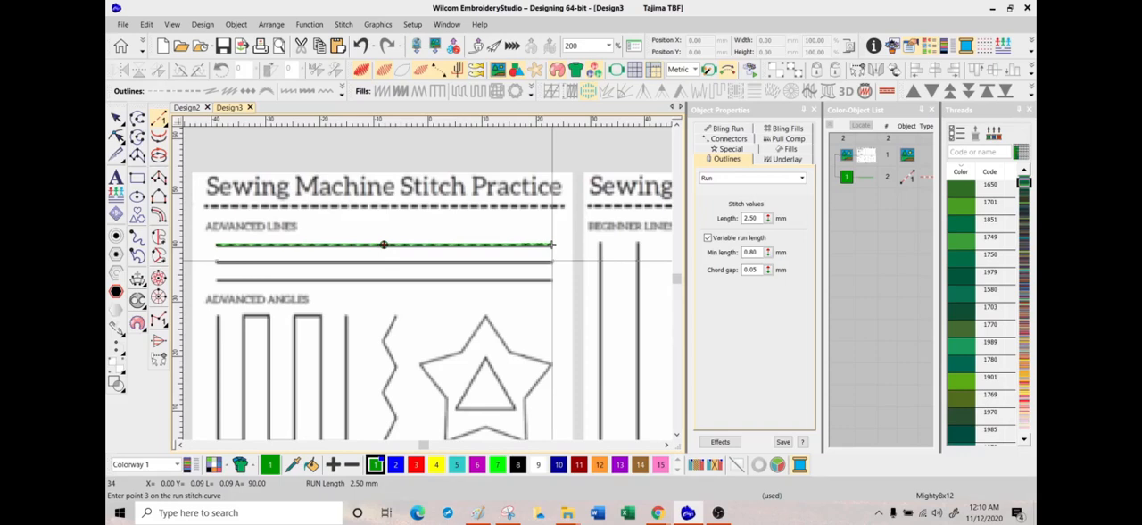
key(Return)
key(Escape)
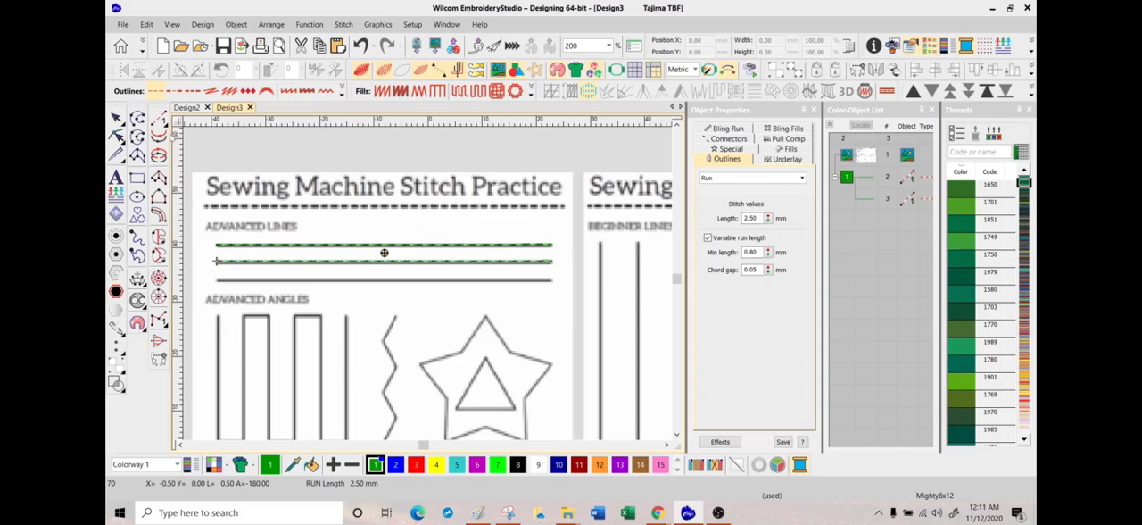
Step: Digitize a separate straight run over the full length of the third Advanced Lines line
click(158, 119)
click(218, 279)
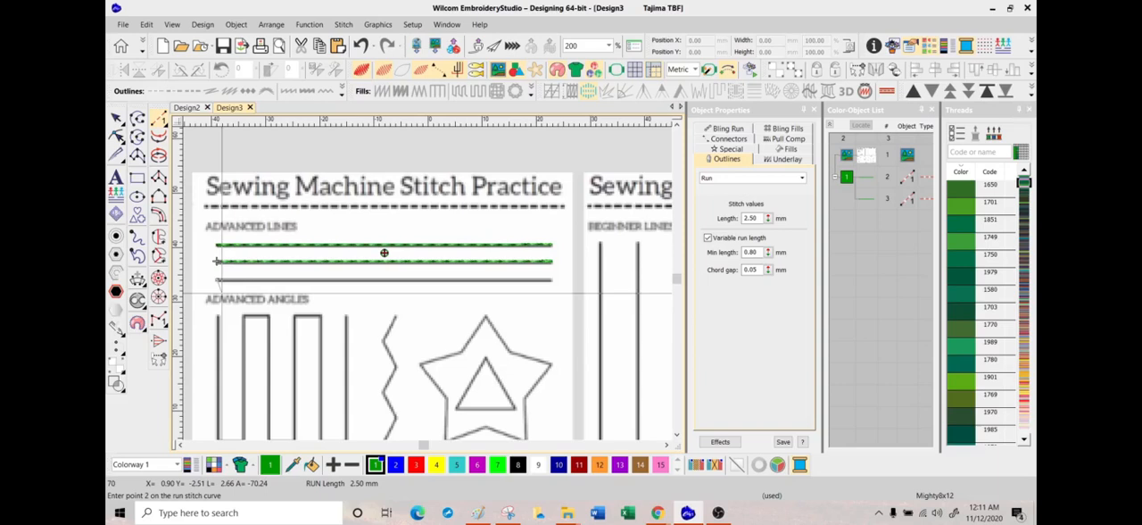
click(552, 280)
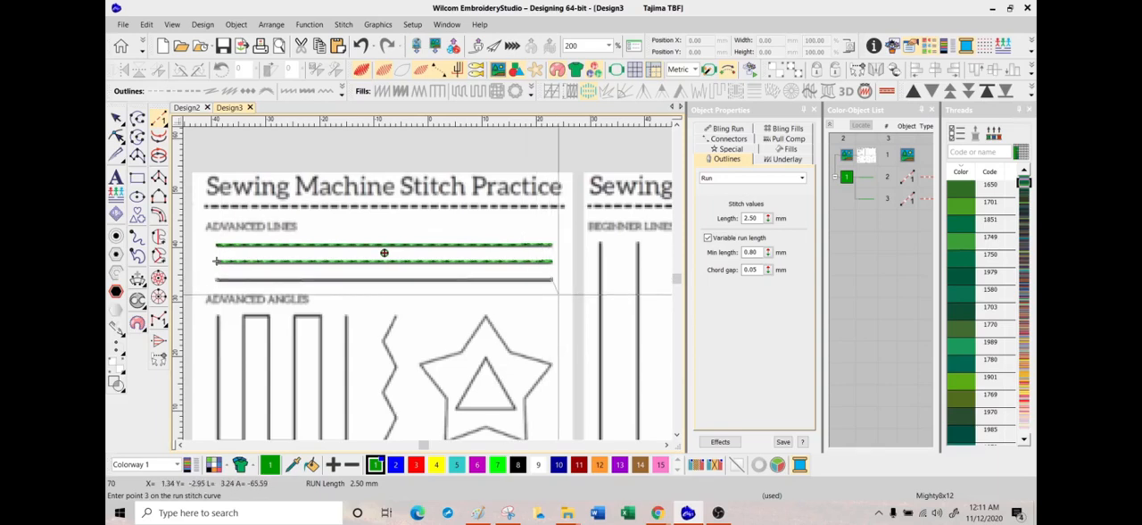
key(Return)
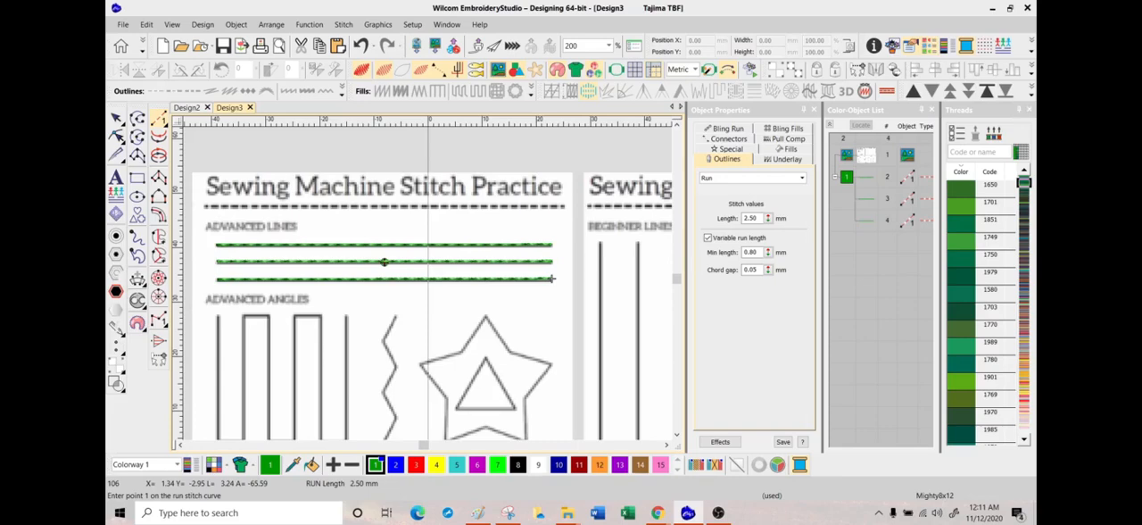
key(Escape)
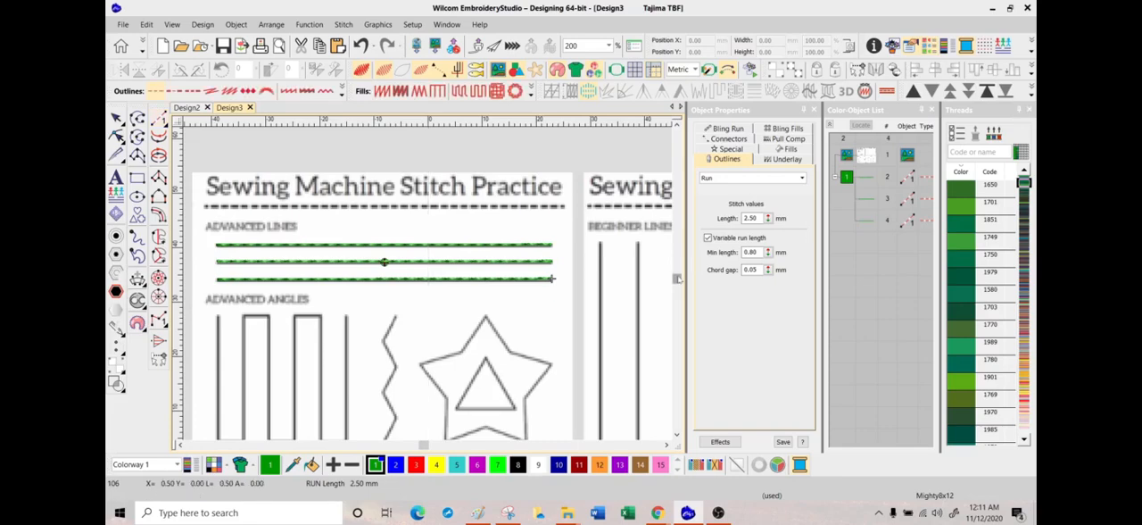
Step: Digitize a closed straight-segment run around the outer star under Advanced Angles, with a point at each of its ten corners
scroll(678, 278, down, 3)
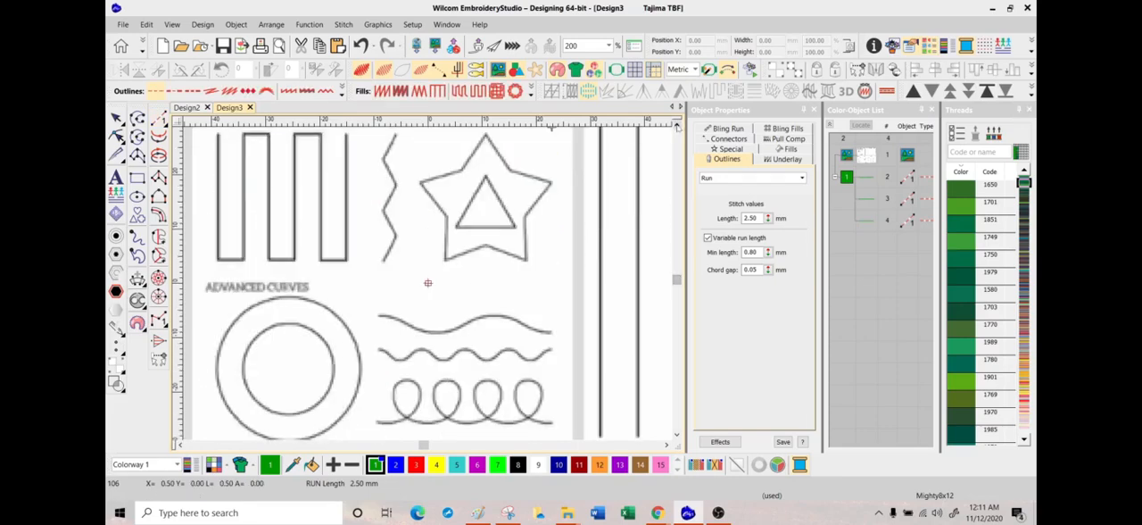
scroll(678, 128, up, 2)
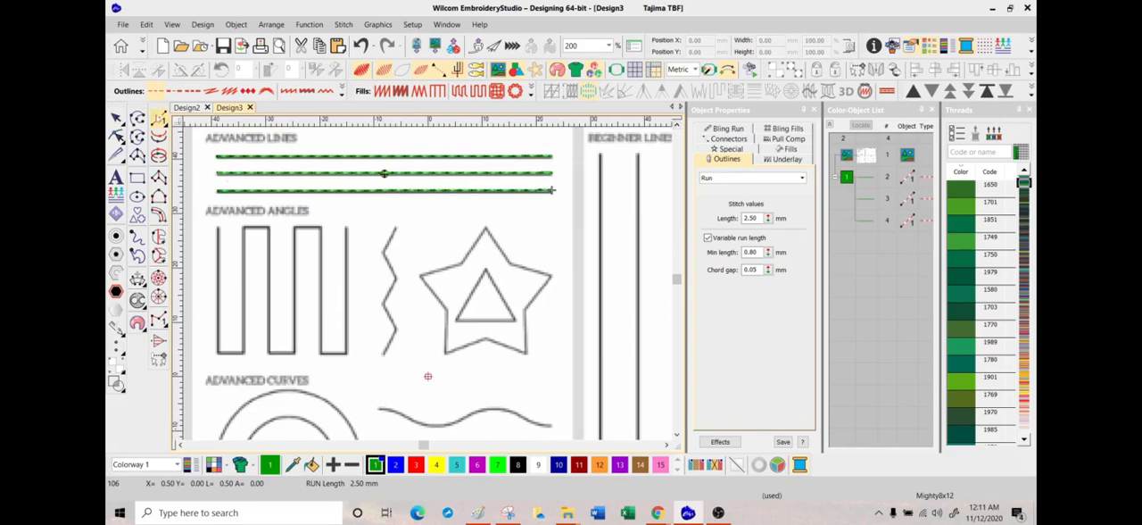
click(159, 119)
click(485, 227)
click(462, 263)
click(421, 275)
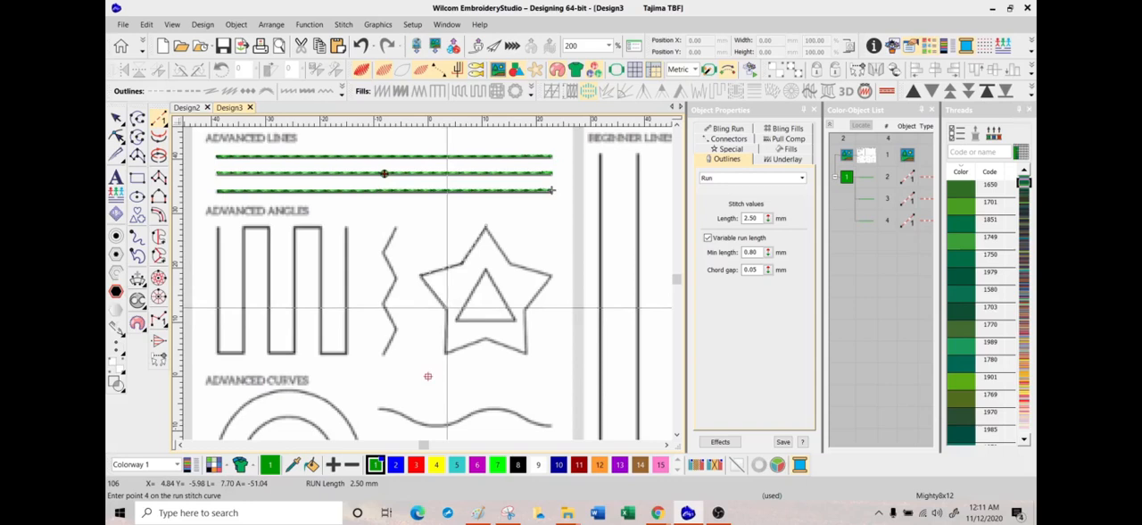
click(446, 307)
click(444, 353)
click(486, 330)
click(527, 353)
click(526, 307)
click(551, 275)
click(508, 263)
click(485, 225)
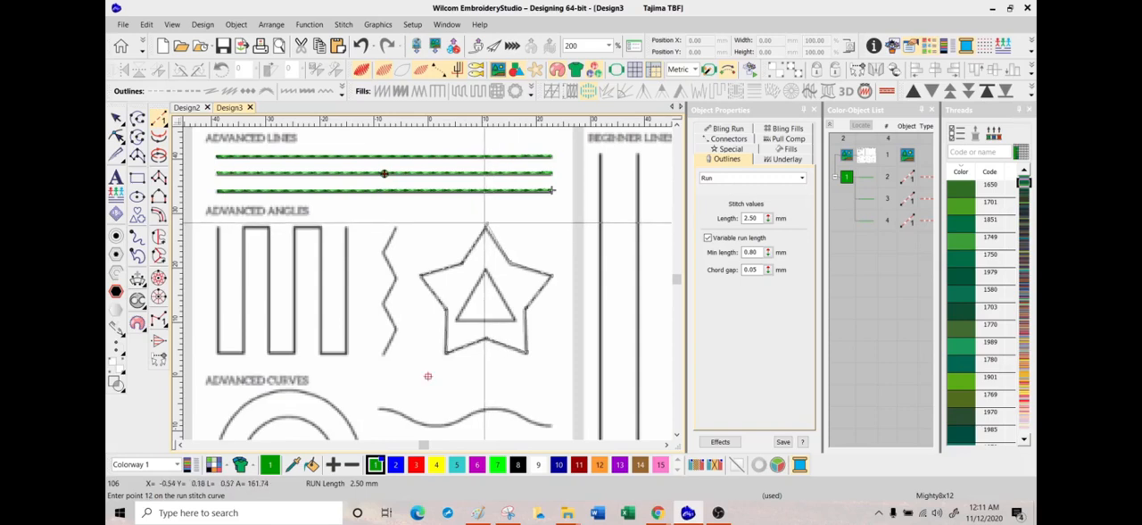
key(Return)
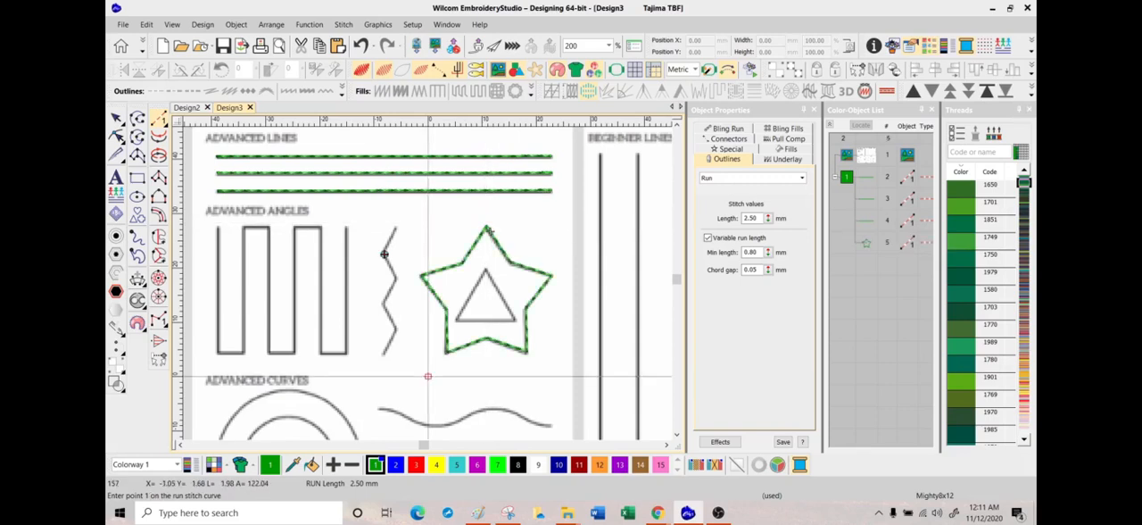
key(Escape)
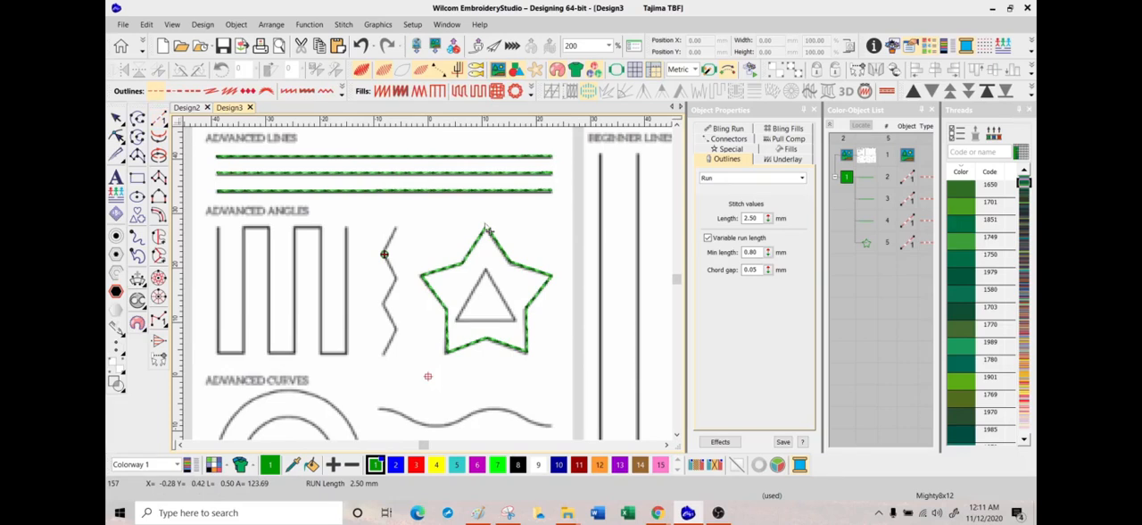
Step: Digitize a straight-segment run along the vertical zigzag beside the star, with a point at each bend and both ends
click(163, 115)
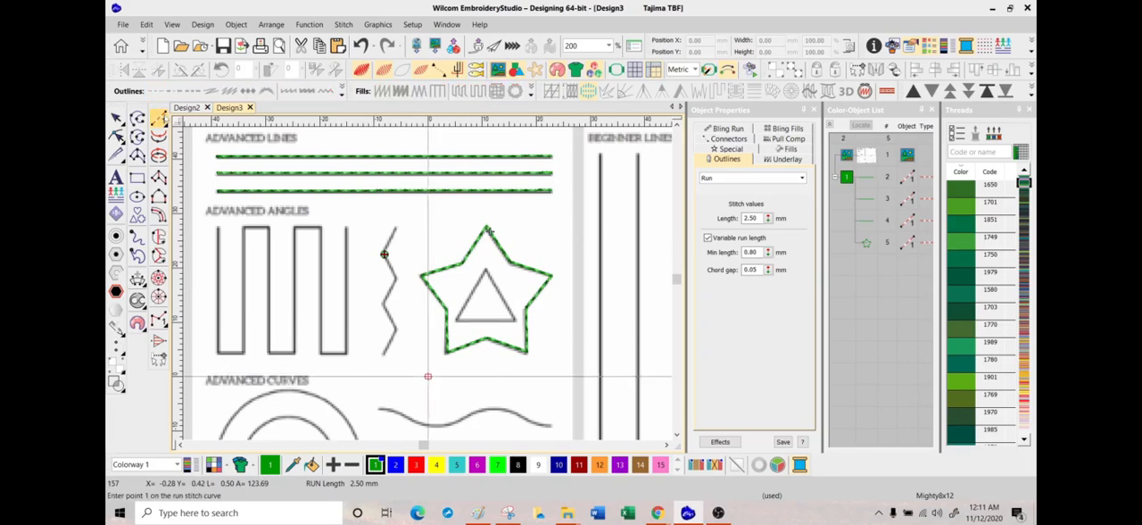
click(427, 375)
click(383, 252)
click(398, 277)
click(383, 304)
click(395, 327)
click(382, 355)
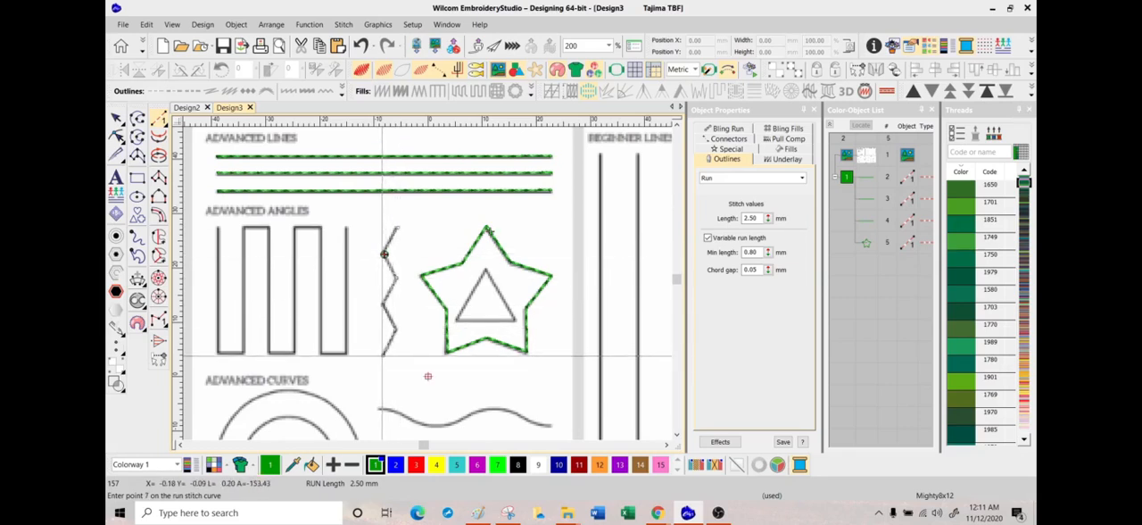
key(Return)
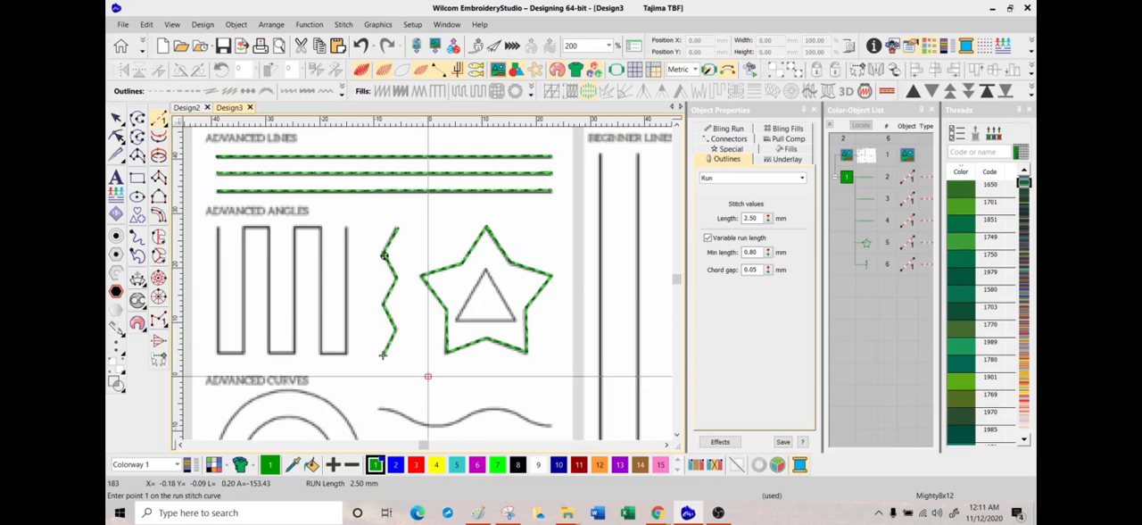
key(Escape)
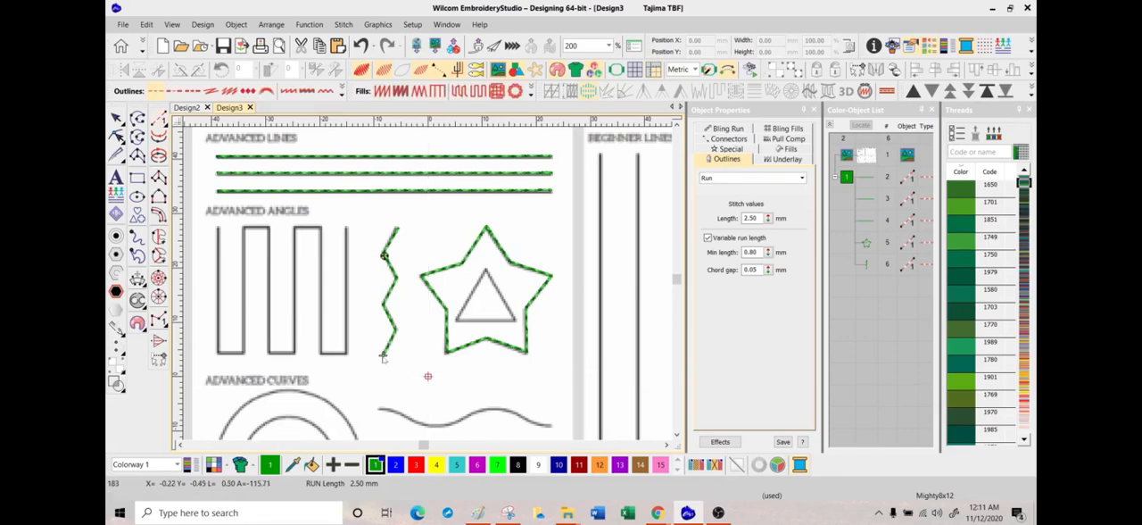
Step: Digitize a run with curve points along the long, shallow wave under Advanced Curves, from its start to its far end
scroll(676, 280, down, 3)
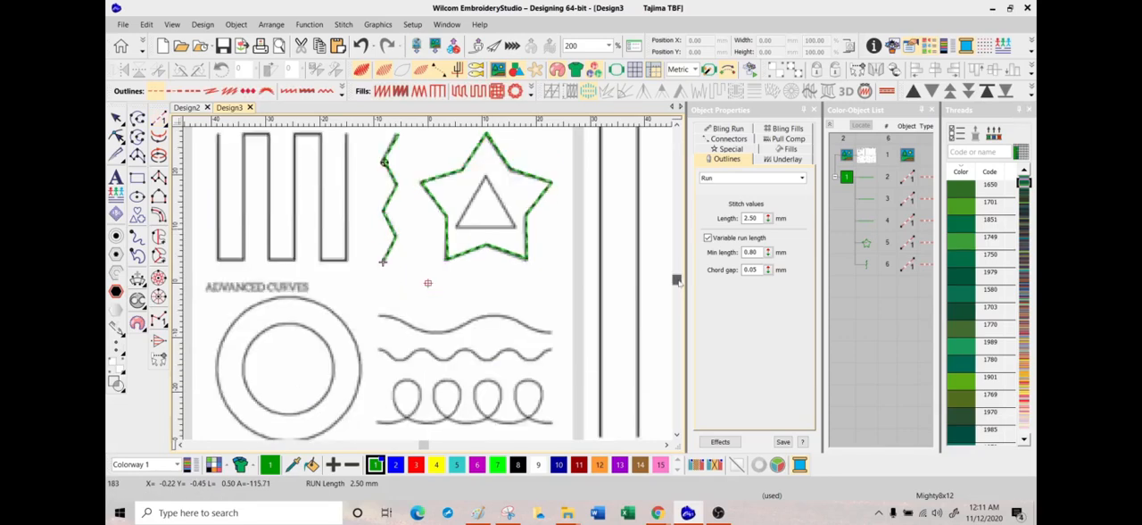
click(160, 121)
click(429, 192)
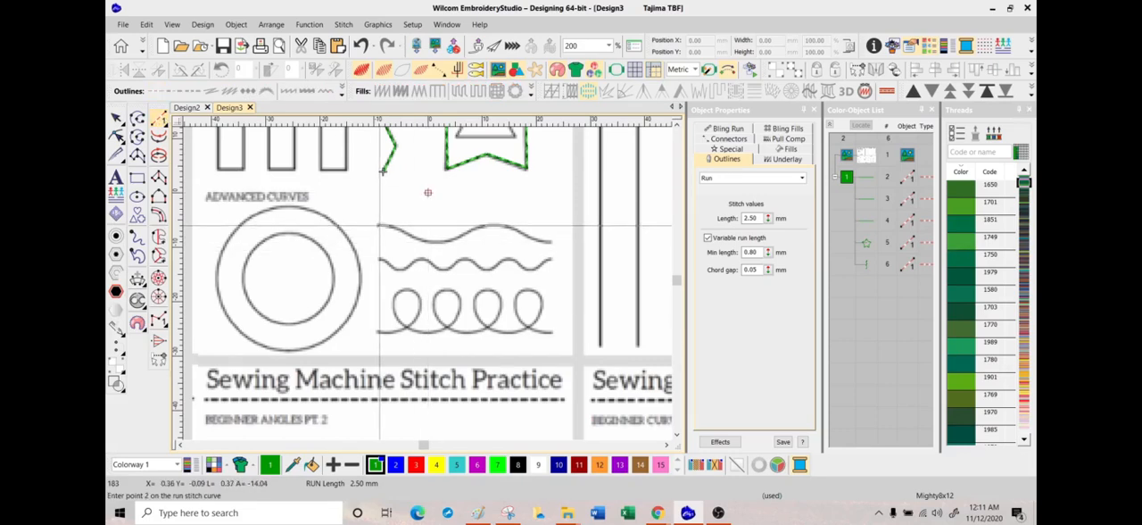
click(379, 224)
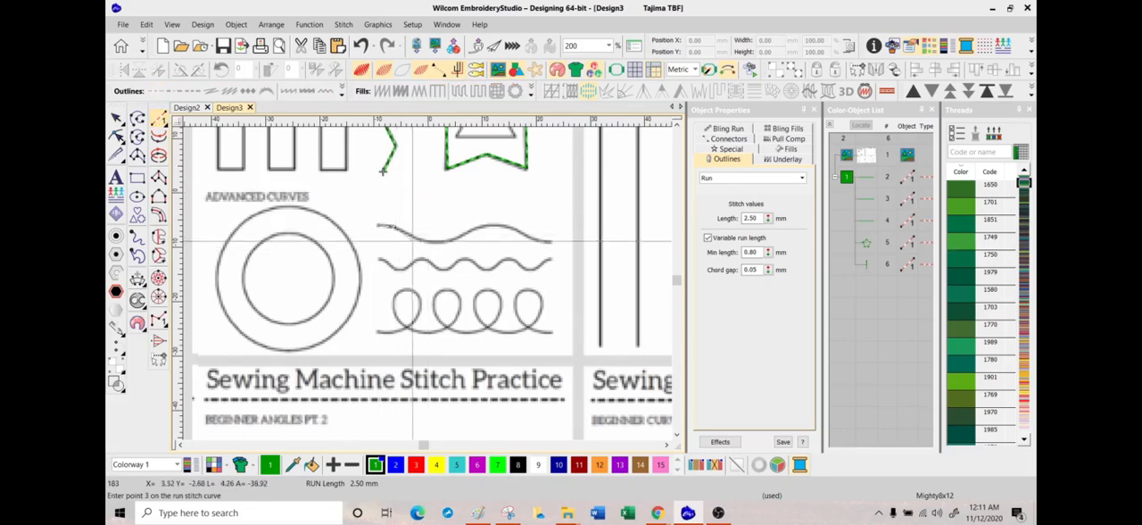
right_click(420, 240)
right_click(447, 241)
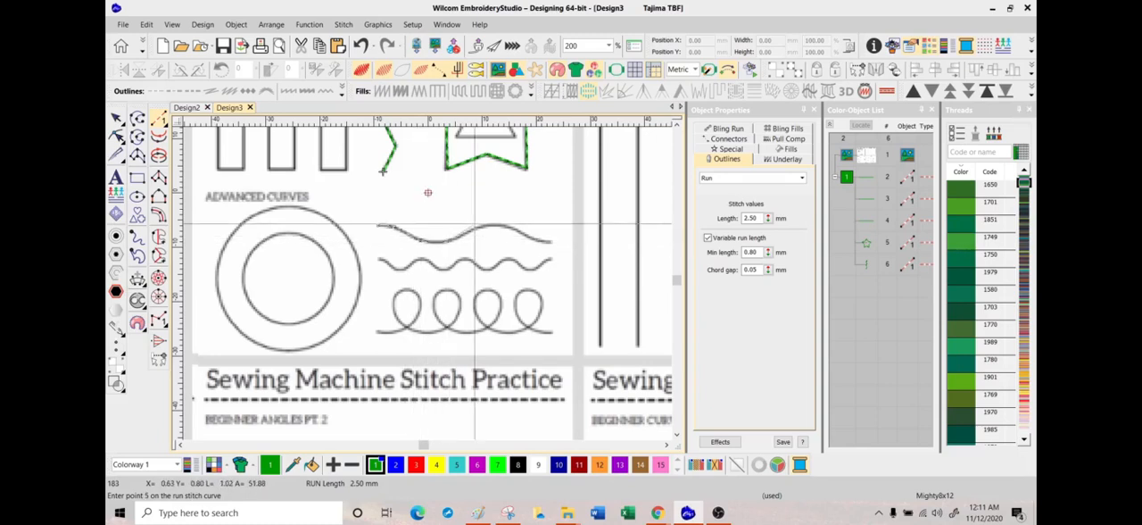
right_click(475, 227)
right_click(498, 225)
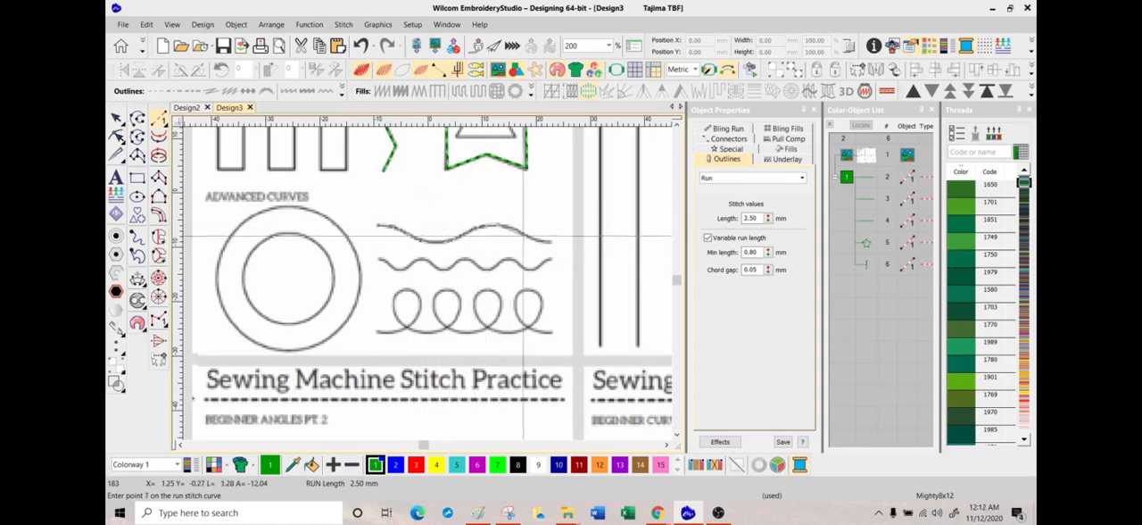
right_click(524, 234)
right_click(542, 240)
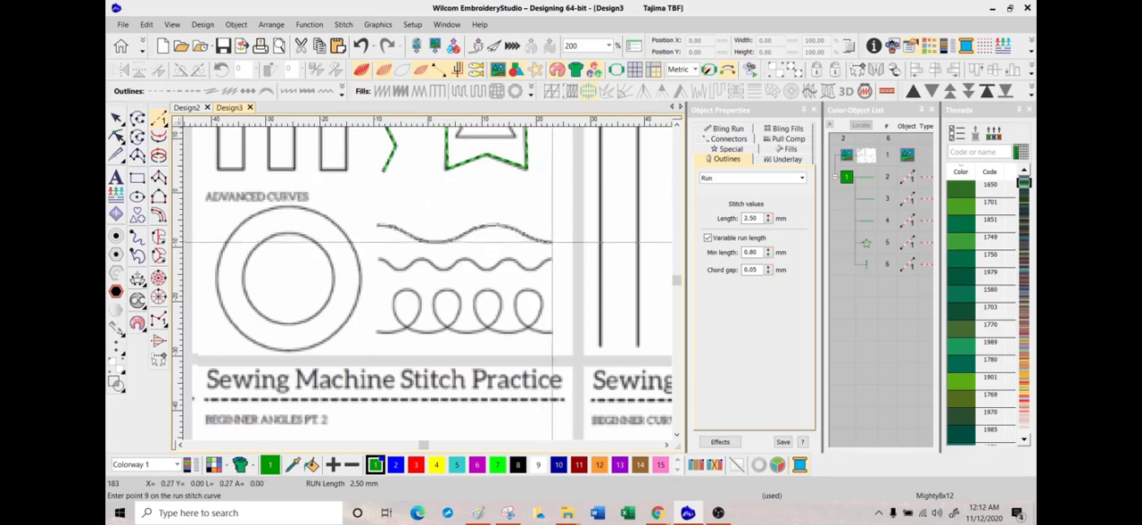
right_click(553, 241)
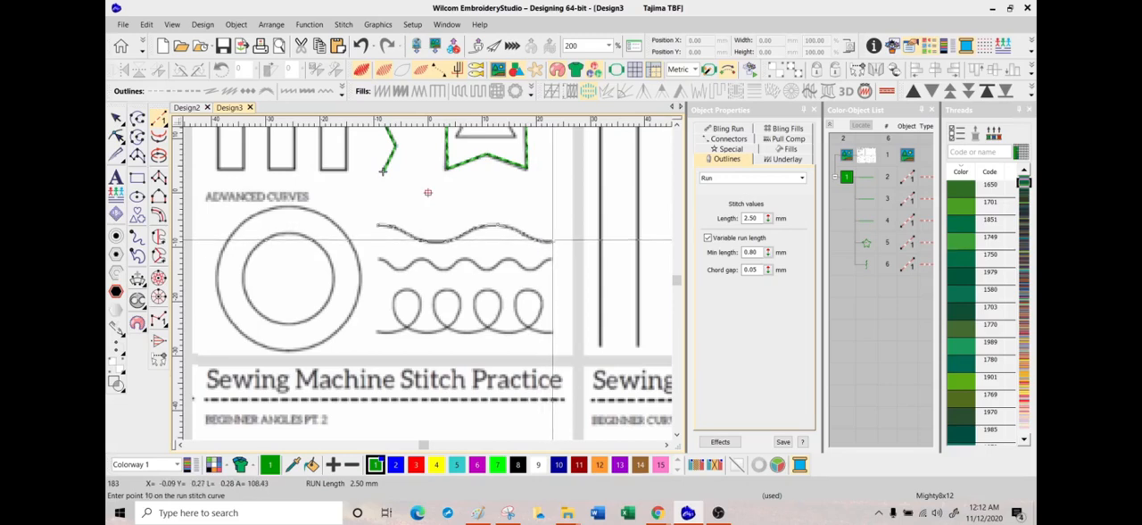
key(Return)
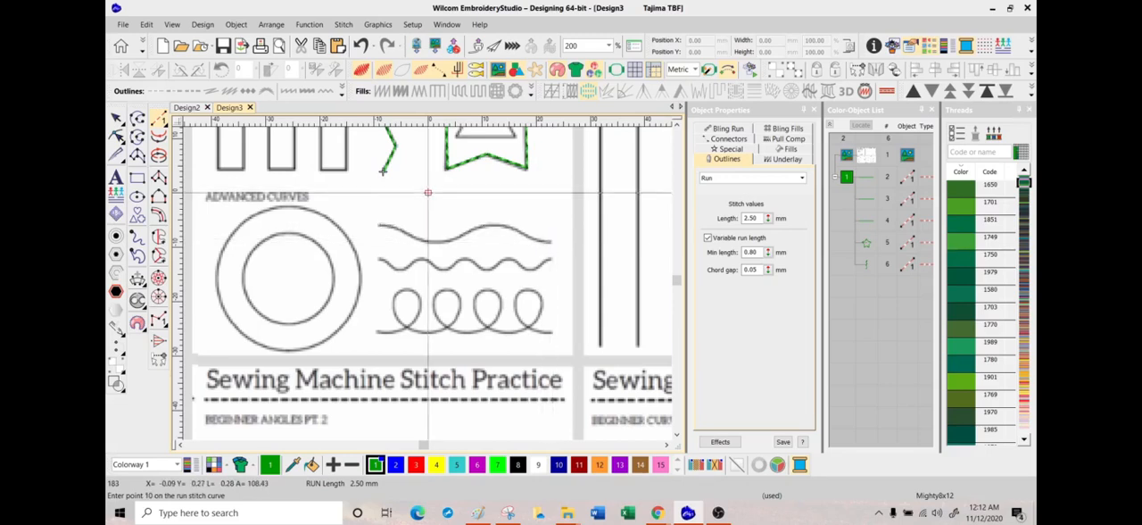
key(Escape)
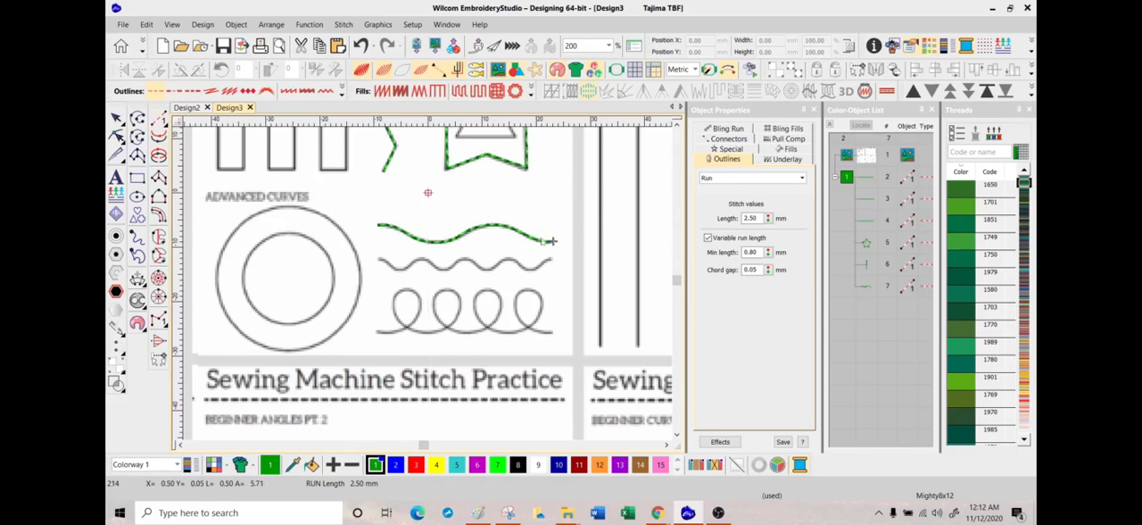
Step: Digitize a run with curve points over the tighter second wave under Advanced Curves, following each crest and trough
click(158, 119)
click(379, 259)
right_click(385, 262)
right_click(391, 266)
right_click(399, 270)
right_click(409, 266)
right_click(418, 260)
right_click(429, 259)
right_click(442, 266)
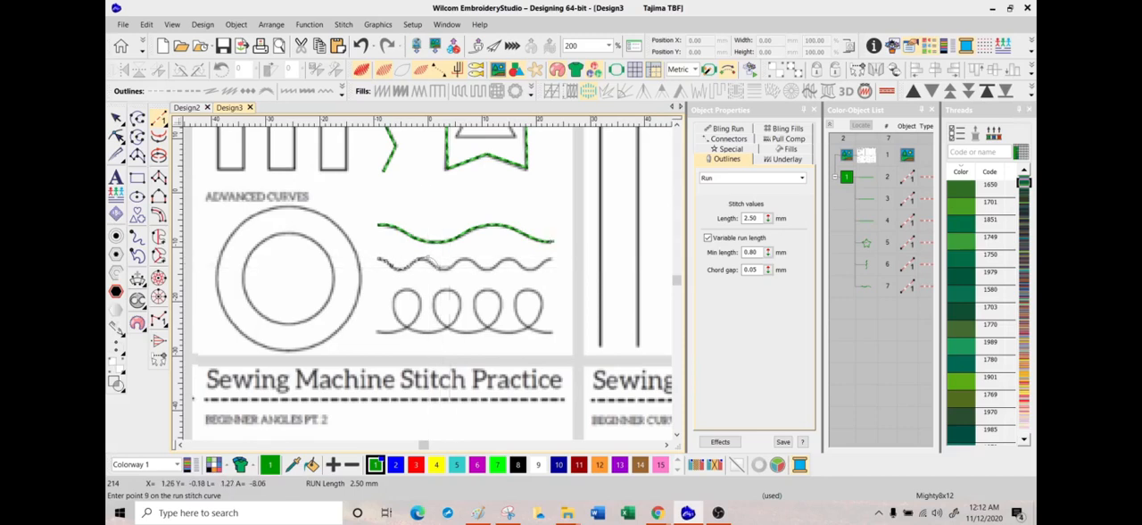
right_click(451, 266)
right_click(461, 255)
right_click(477, 265)
right_click(489, 269)
right_click(501, 258)
right_click(515, 265)
right_click(528, 268)
right_click(539, 263)
right_click(552, 257)
key(Return)
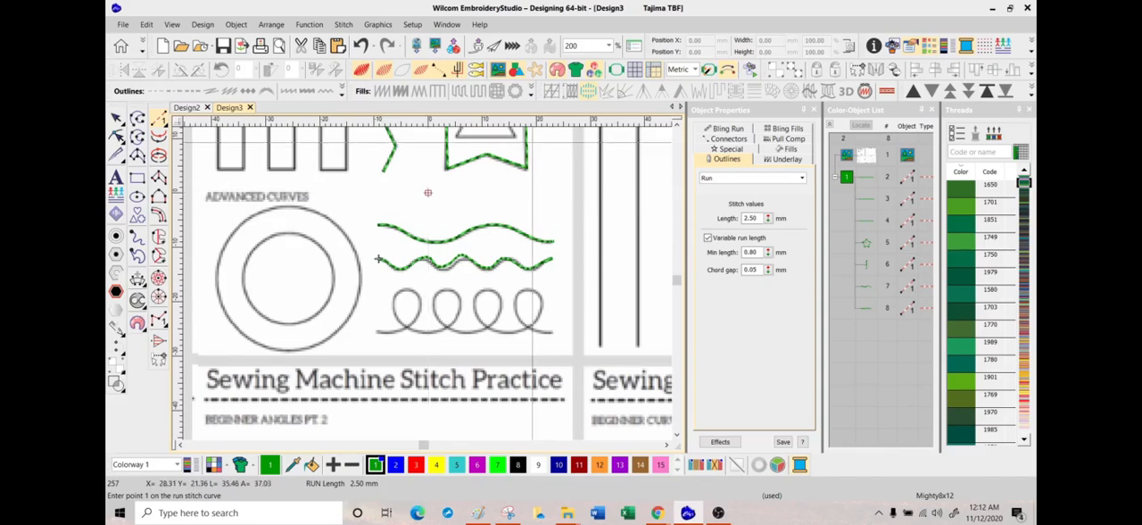
Step: Digitize one continuous run with curve points through the four-loop line under Advanced Curves, ending at its far end
right_click(379, 332)
right_click(420, 313)
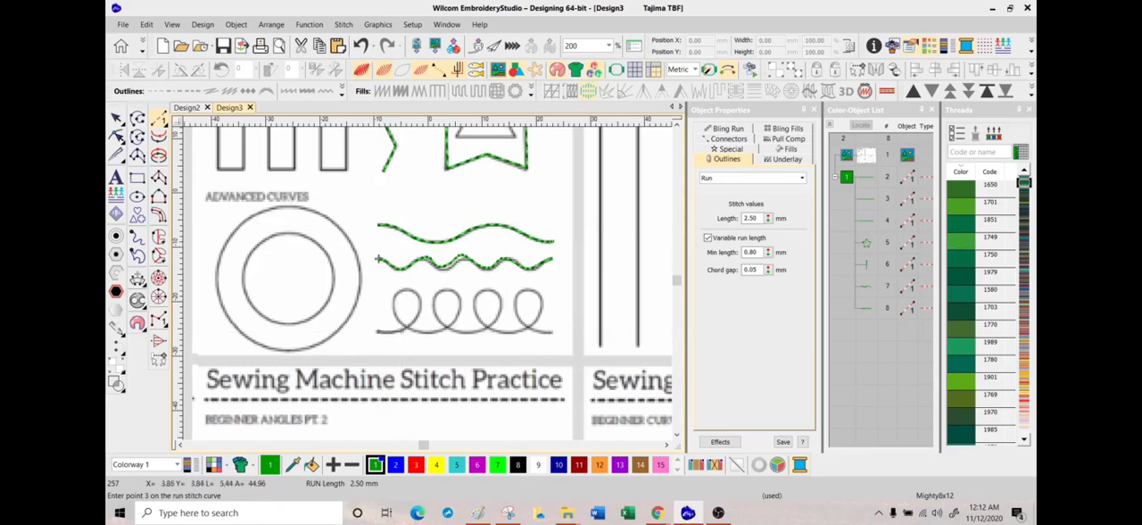
right_click(420, 309)
right_click(409, 288)
right_click(392, 301)
right_click(399, 322)
right_click(424, 332)
right_click(448, 330)
right_click(460, 312)
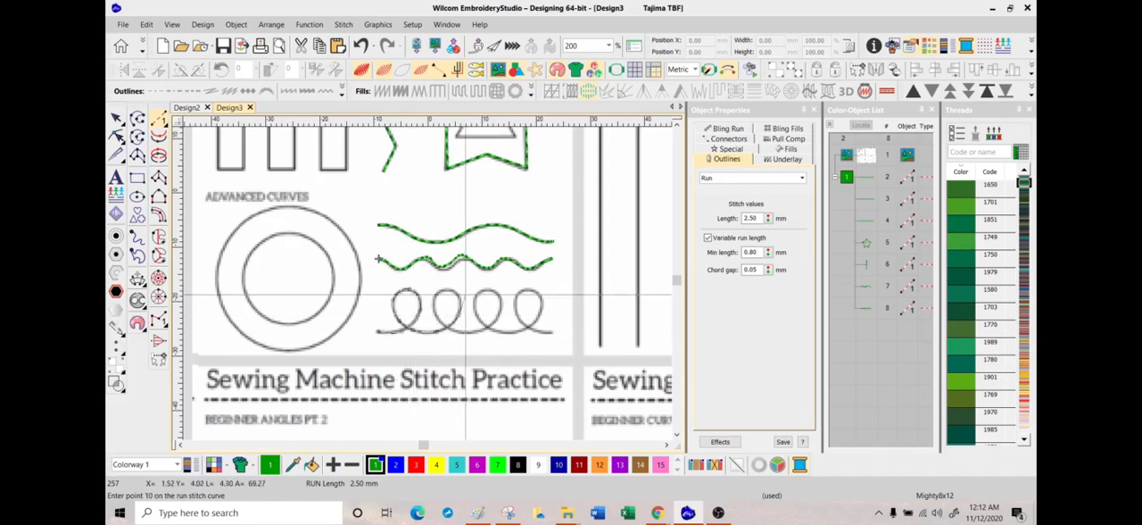
right_click(447, 289)
right_click(434, 297)
right_click(431, 310)
right_click(443, 325)
right_click(458, 333)
right_click(479, 329)
right_click(501, 313)
right_click(490, 290)
right_click(477, 293)
right_click(473, 310)
right_click(485, 329)
right_click(505, 334)
right_click(528, 328)
right_click(540, 296)
right_click(524, 289)
right_click(514, 306)
right_click(527, 328)
right_click(547, 335)
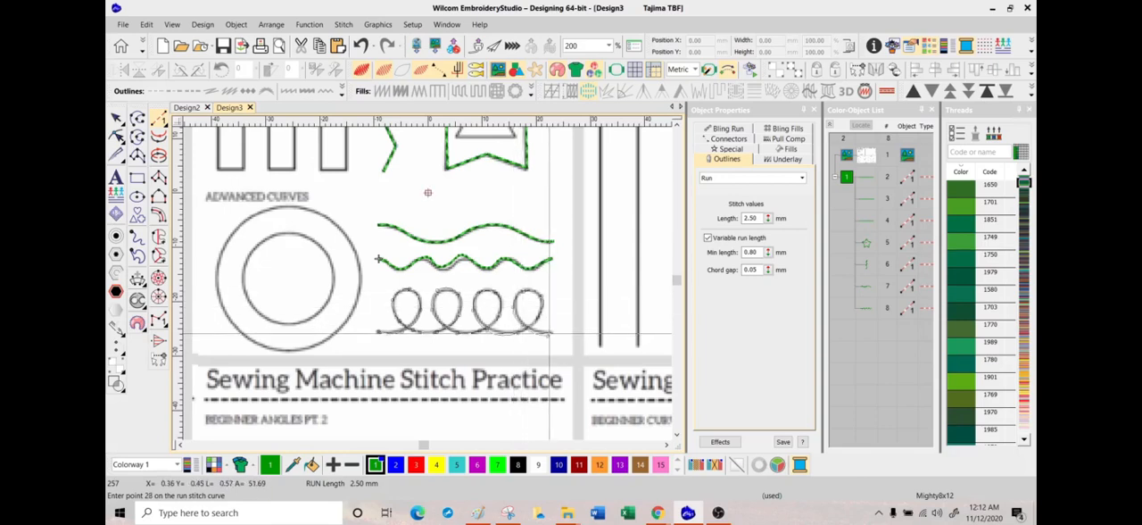
key(Return)
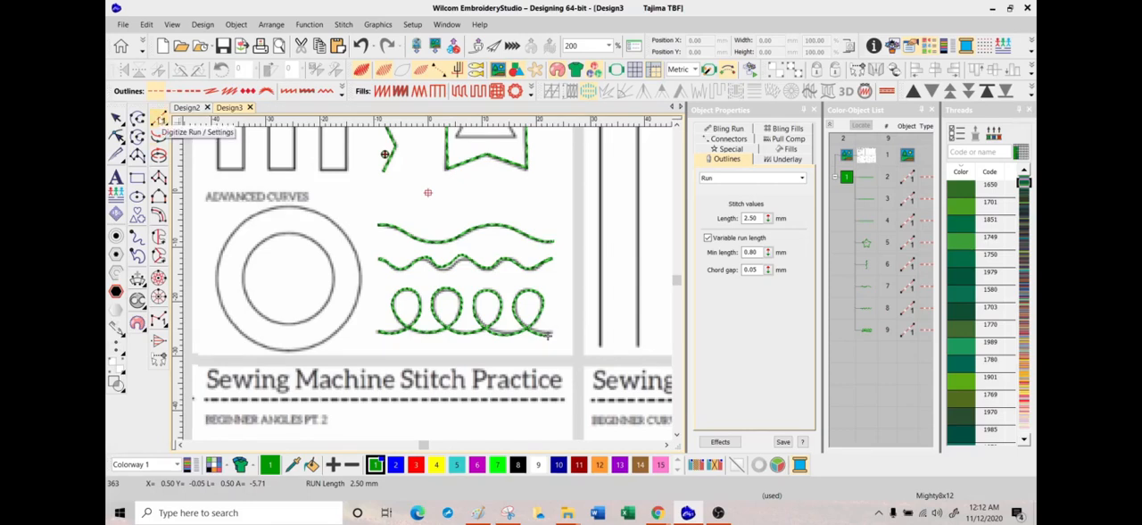
Step: Digitize a closed run of four straight segments inside the outer Advanced Curves circle, starting and ending at the circle's top
click(159, 118)
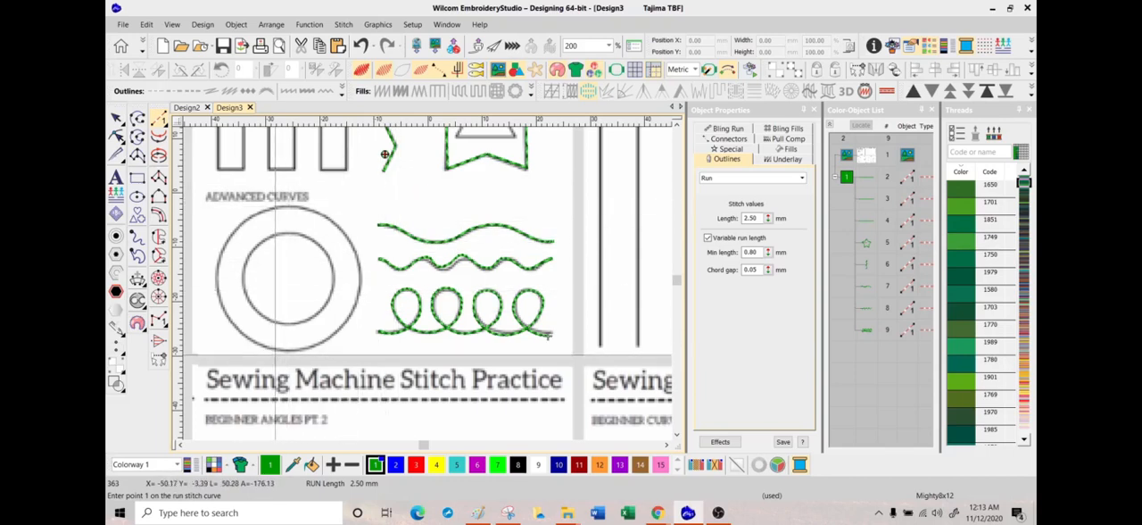
click(291, 207)
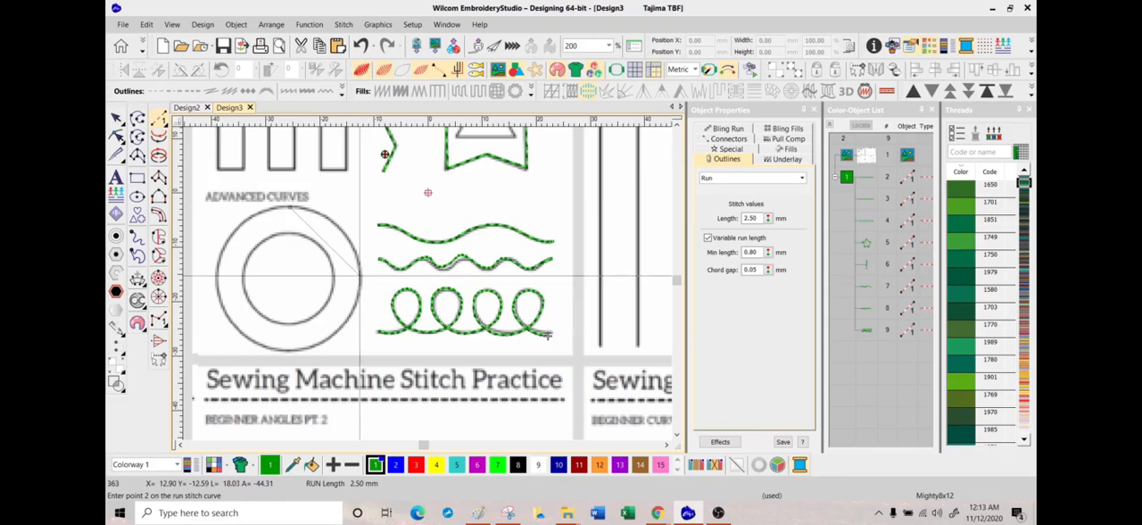
click(361, 279)
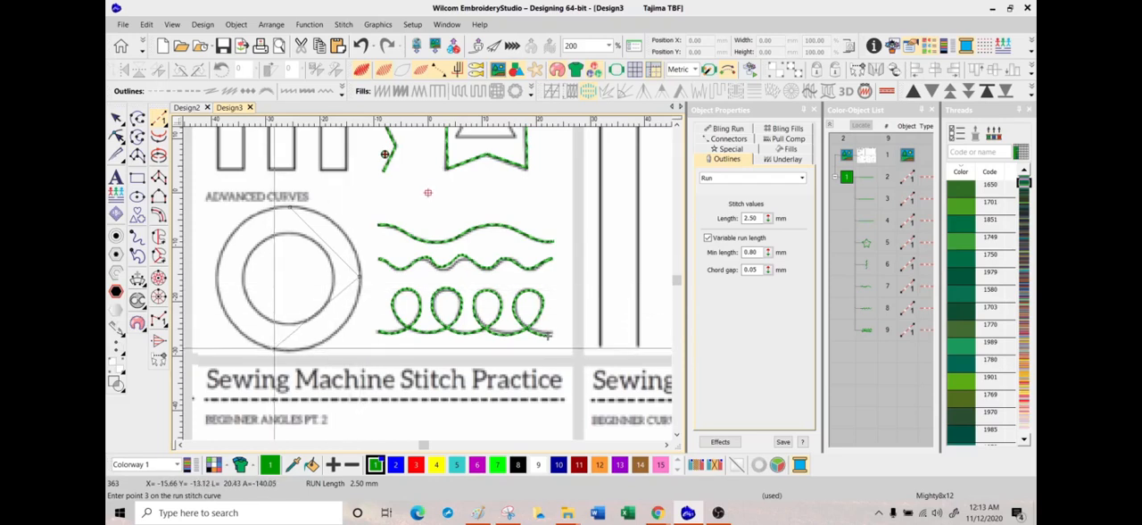
click(282, 350)
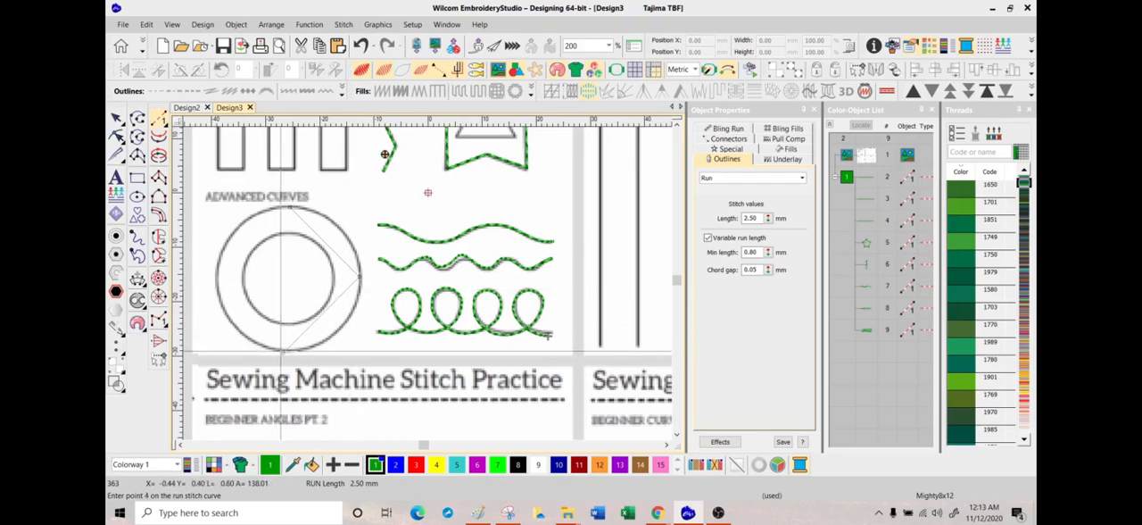
click(228, 260)
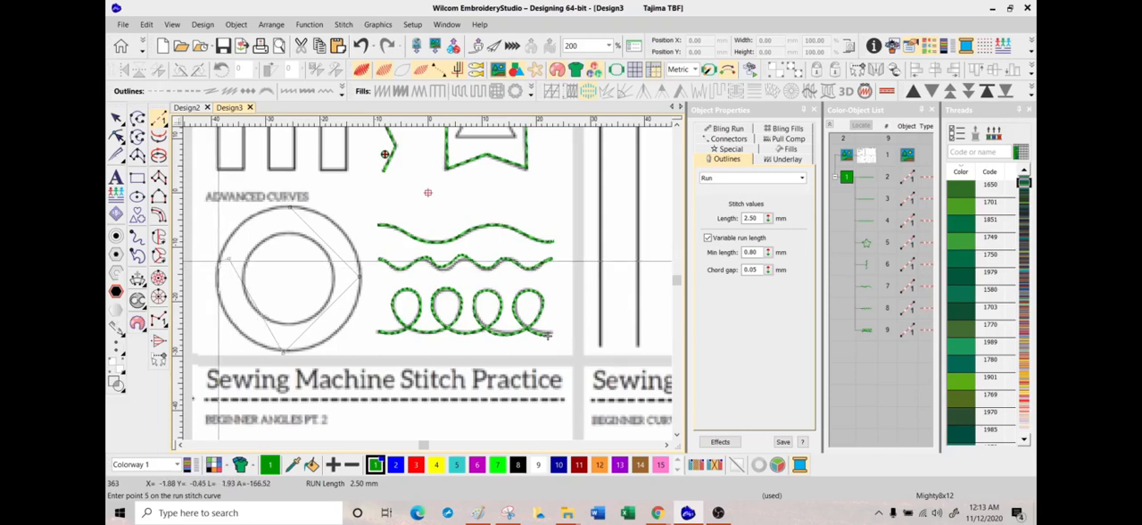
click(287, 205)
key(Return)
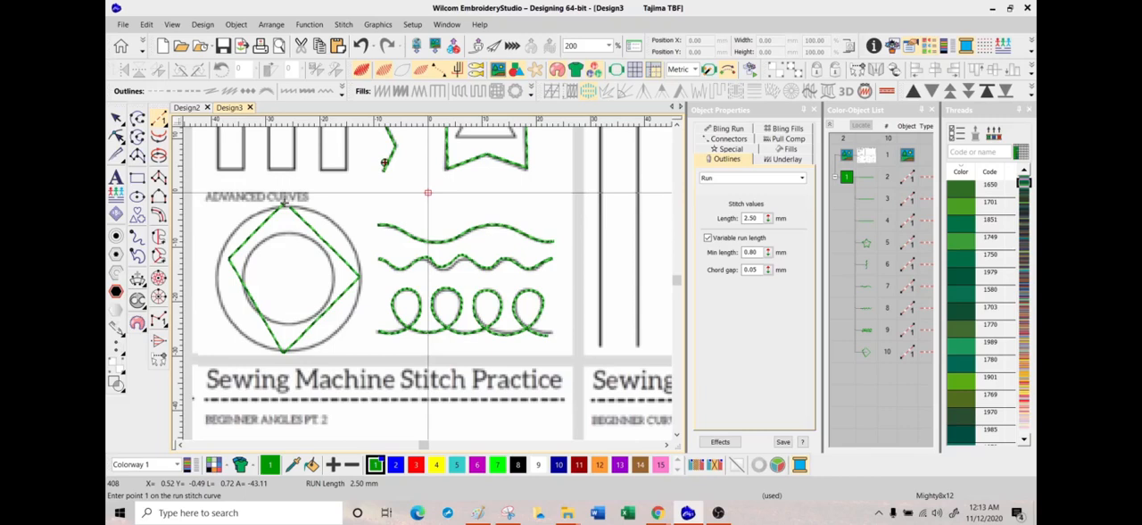
Step: Digitize a closed circular run over the outer Advanced Curves circle using curve points at its quarter positions
click(428, 192)
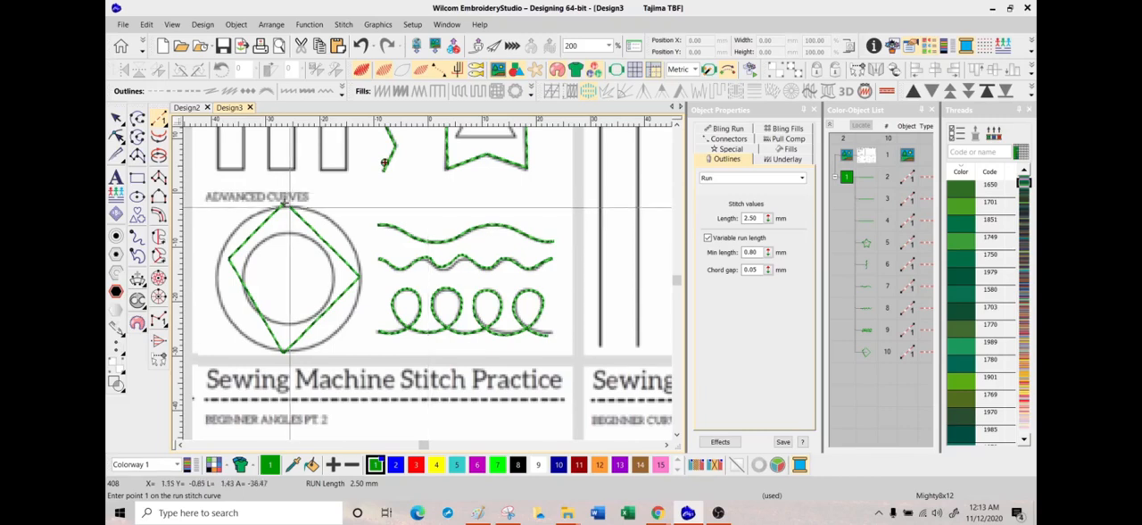
click(359, 278)
click(287, 352)
click(218, 267)
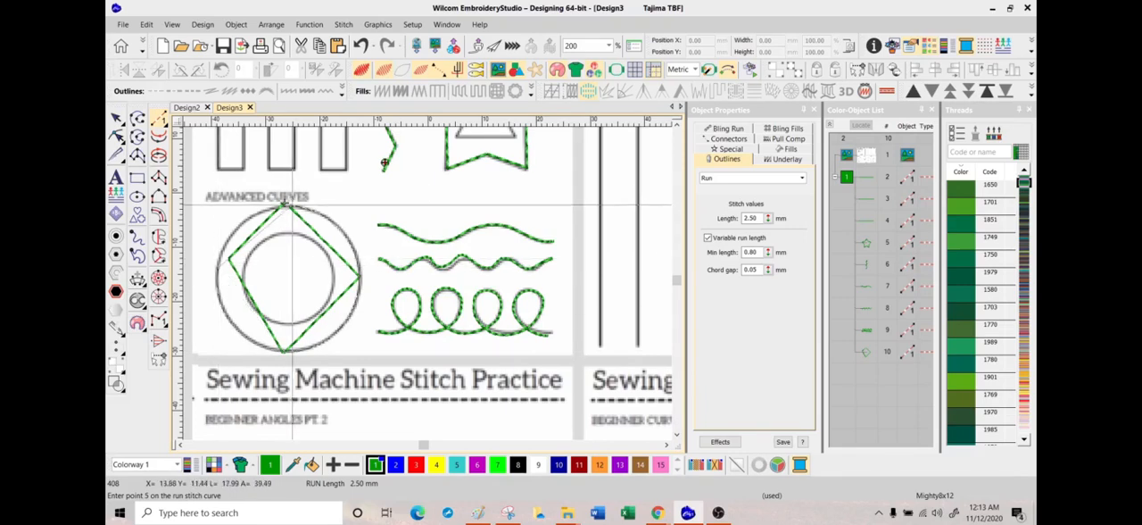
key(Return)
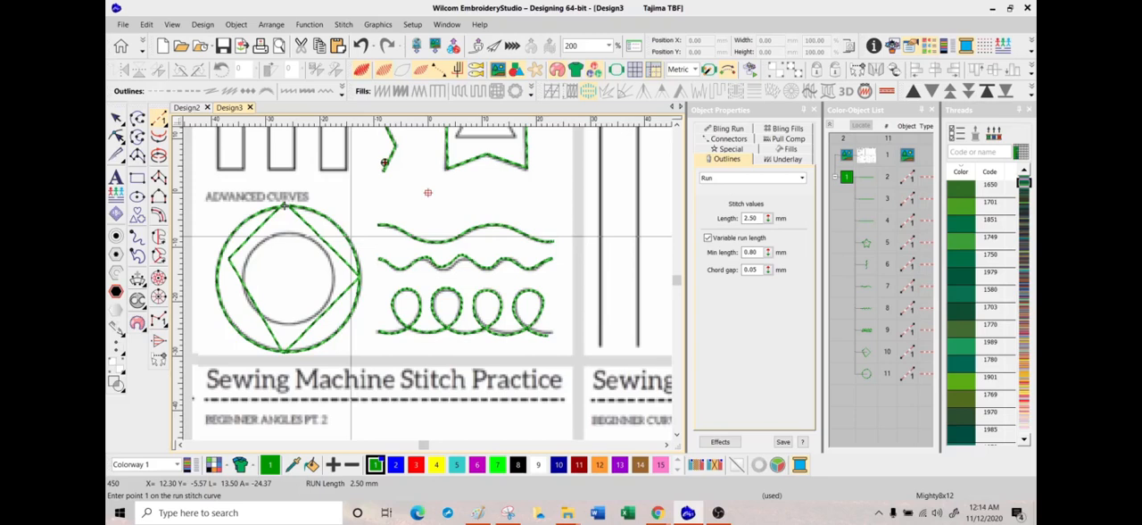
key(XF86AudioLowerVolume)
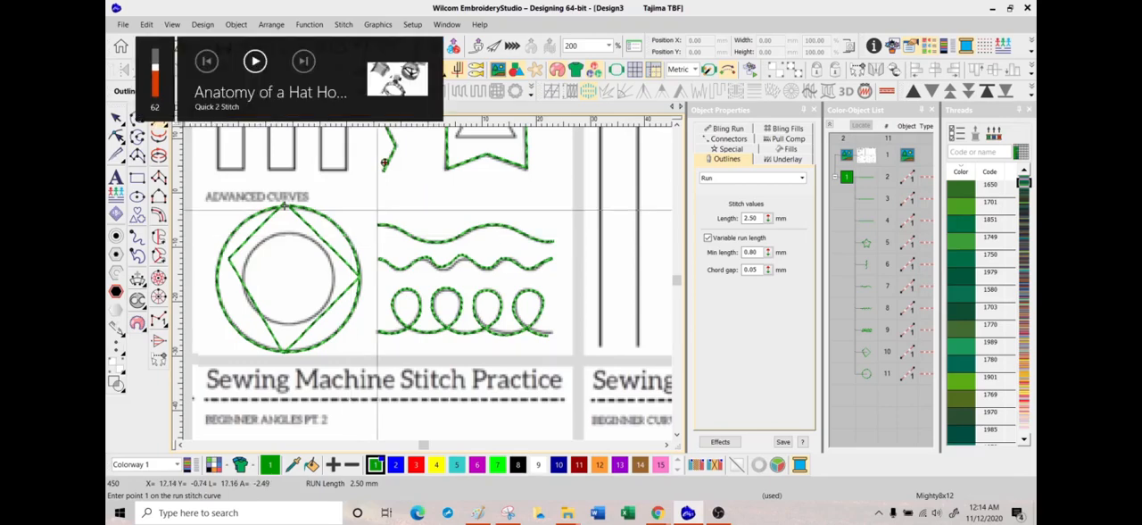
key(XF86AudioLowerVolume)
key(XF86AudioLowerVolume)
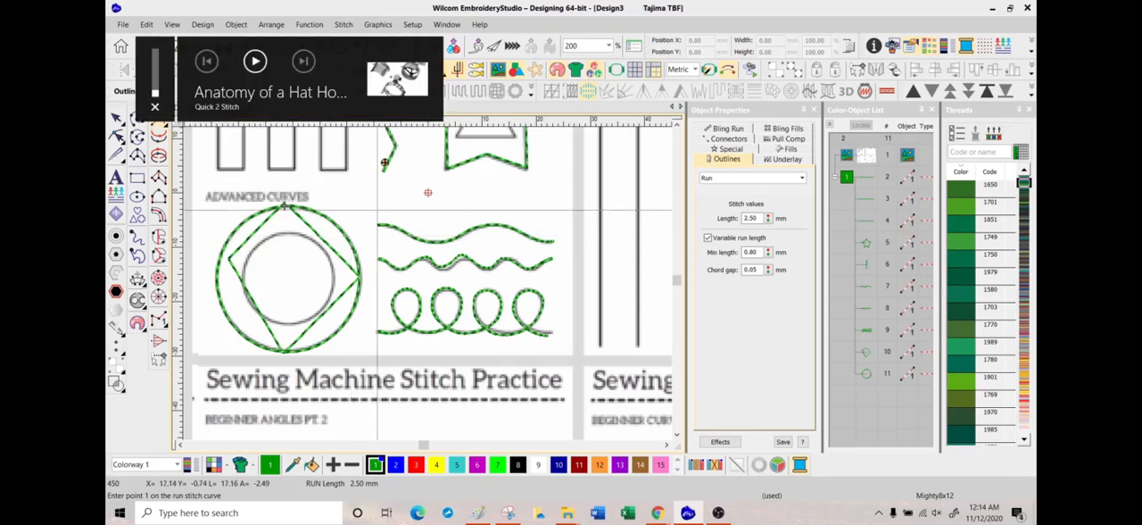